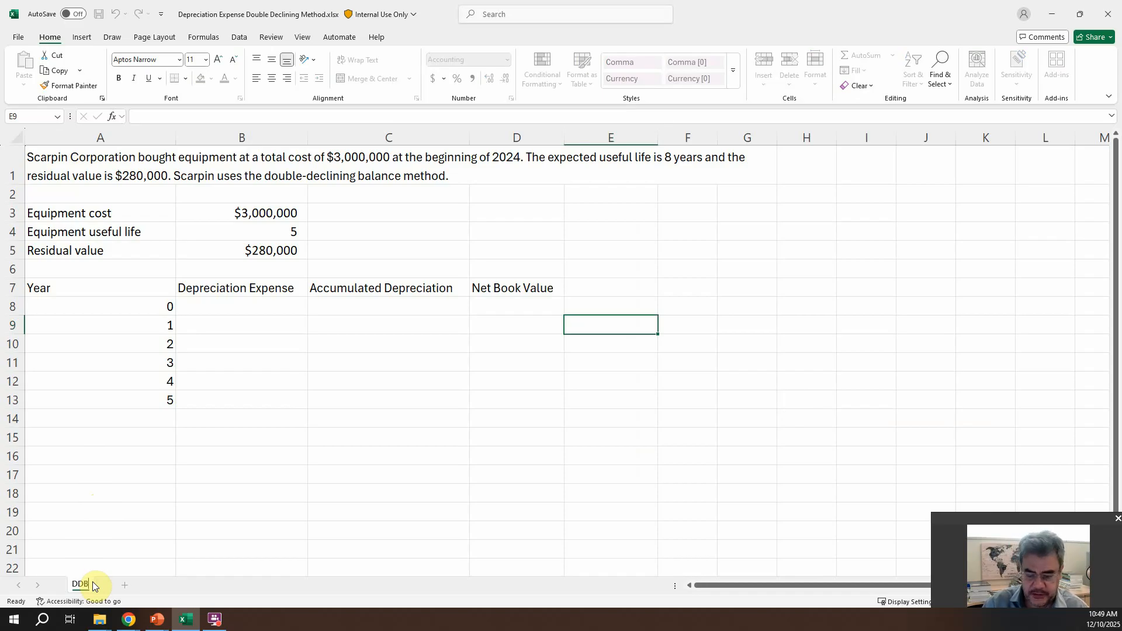
# Step: Complete the worksheet's new name as "DDB with Excel Formula"
pyautogui.write('with ')
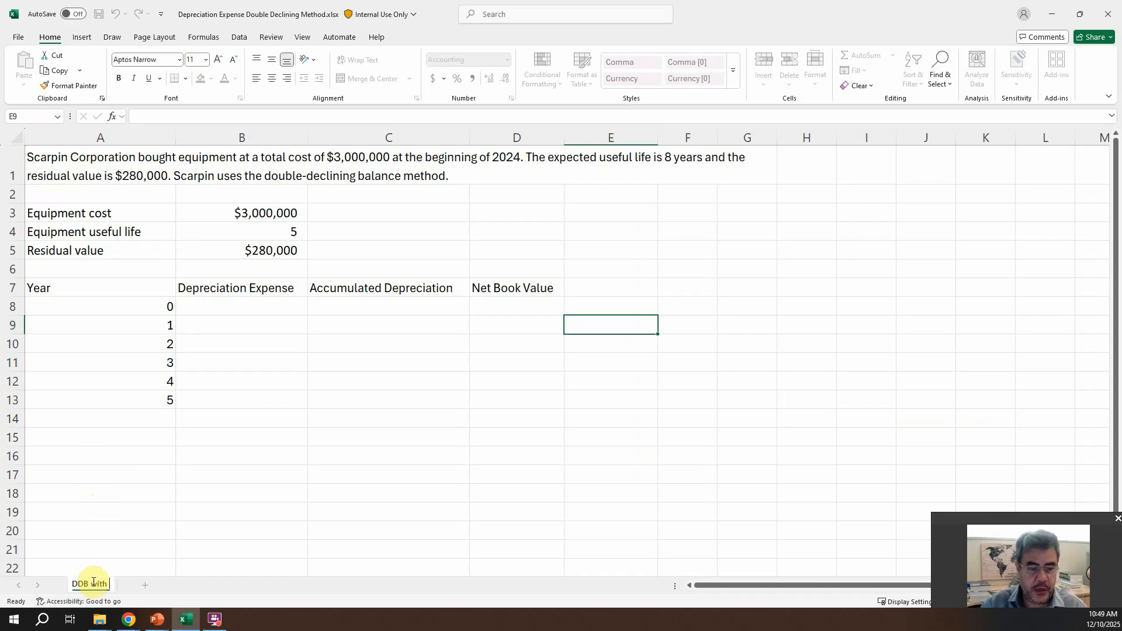
pyautogui.write('Excel Formula')
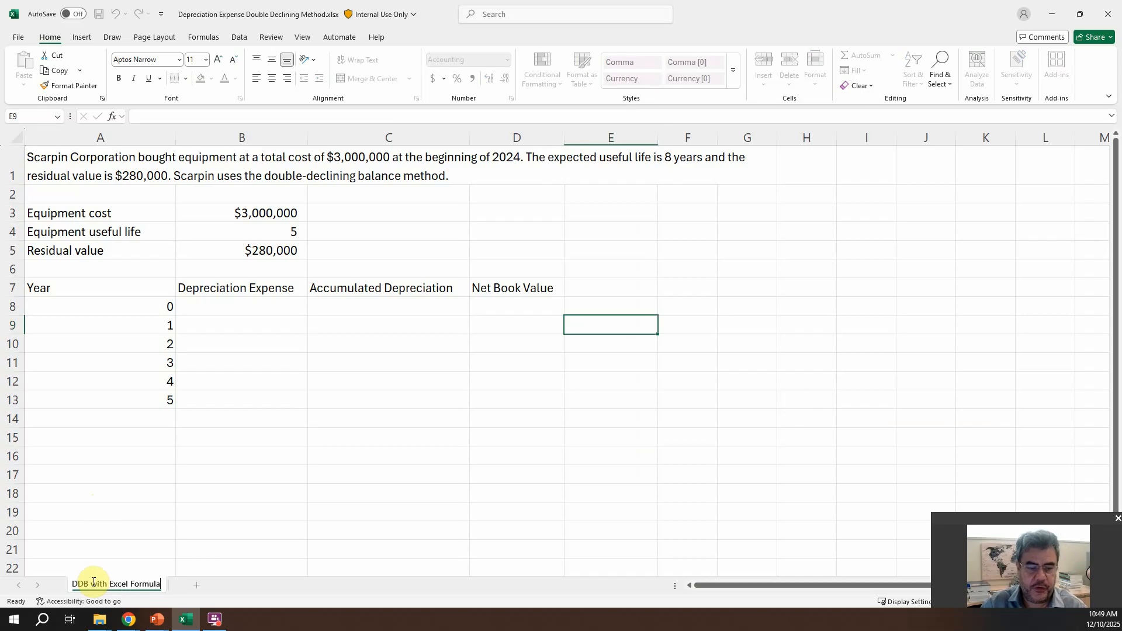
pyautogui.press('Return')
# Step: Create a copy of the "DDB with Excel Formula" sheet and place it at the end of the same workbook
pyautogui.rightClick(106, 584)
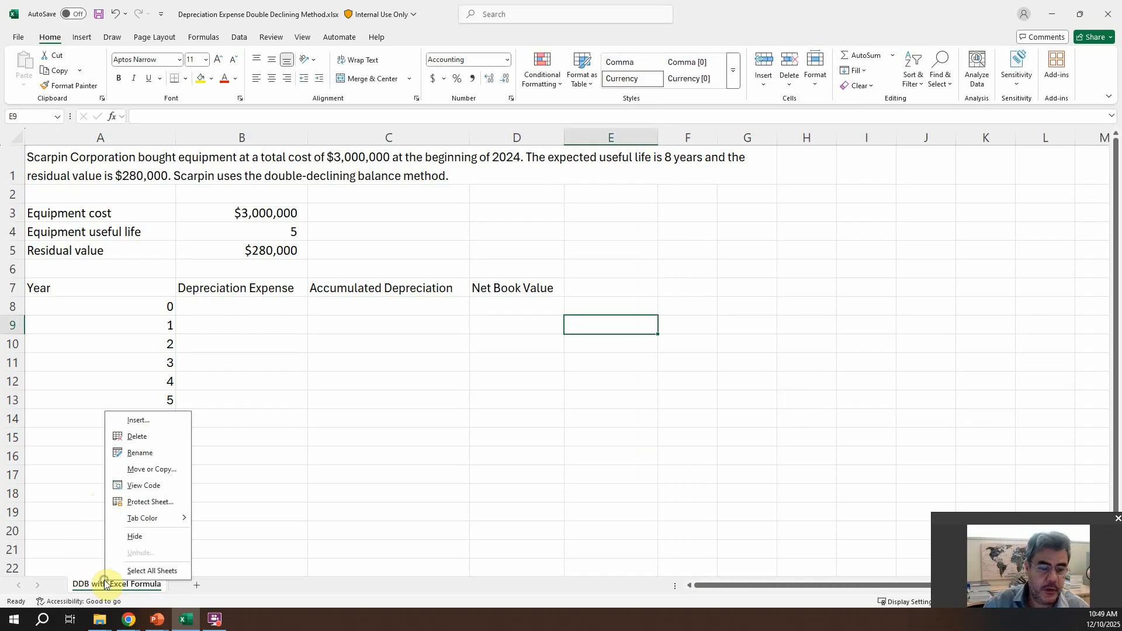
pyautogui.click(149, 468)
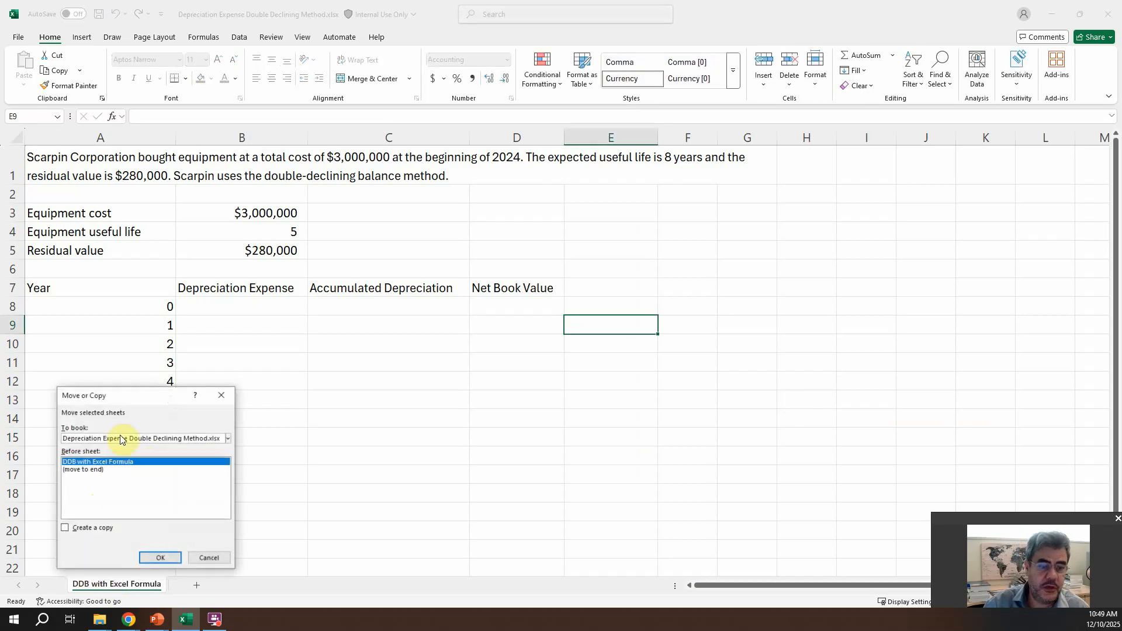
pyautogui.click(79, 469)
pyautogui.click(73, 528)
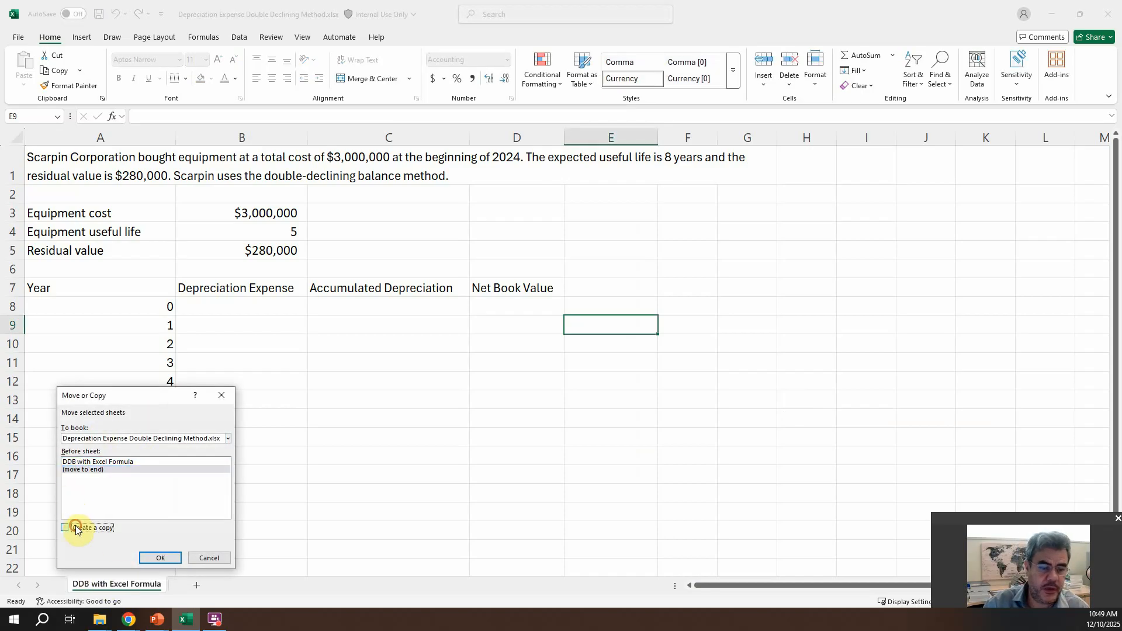
pyautogui.click(161, 558)
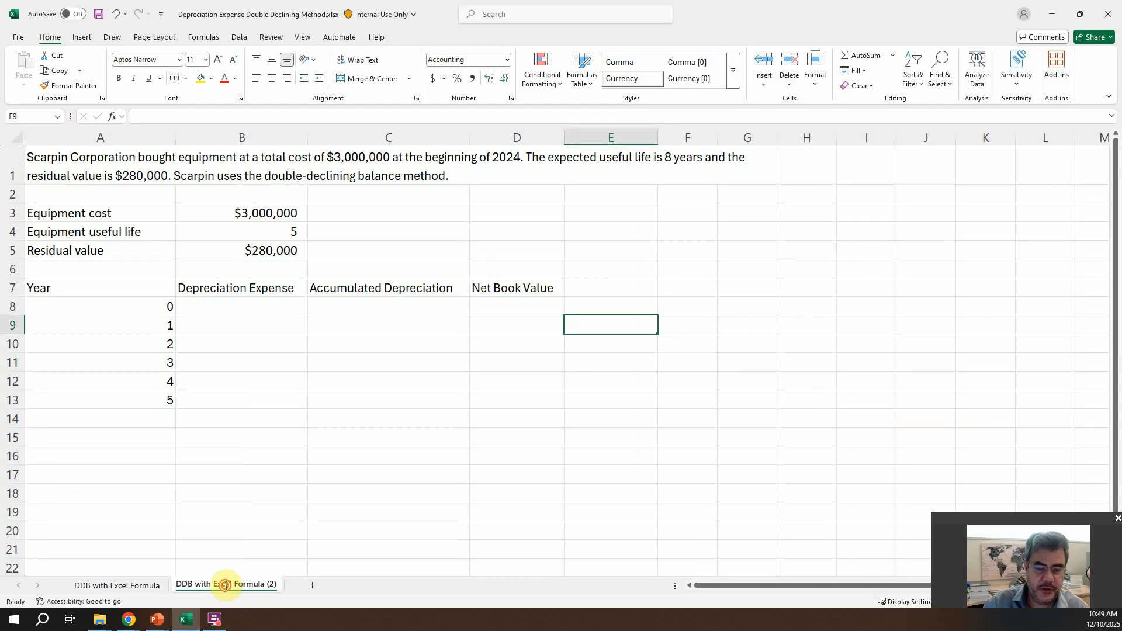
# Step: Rename the copied sheet as "DDB without Excel Formula"
pyautogui.doubleClick(223, 585)
pyautogui.click(212, 584)
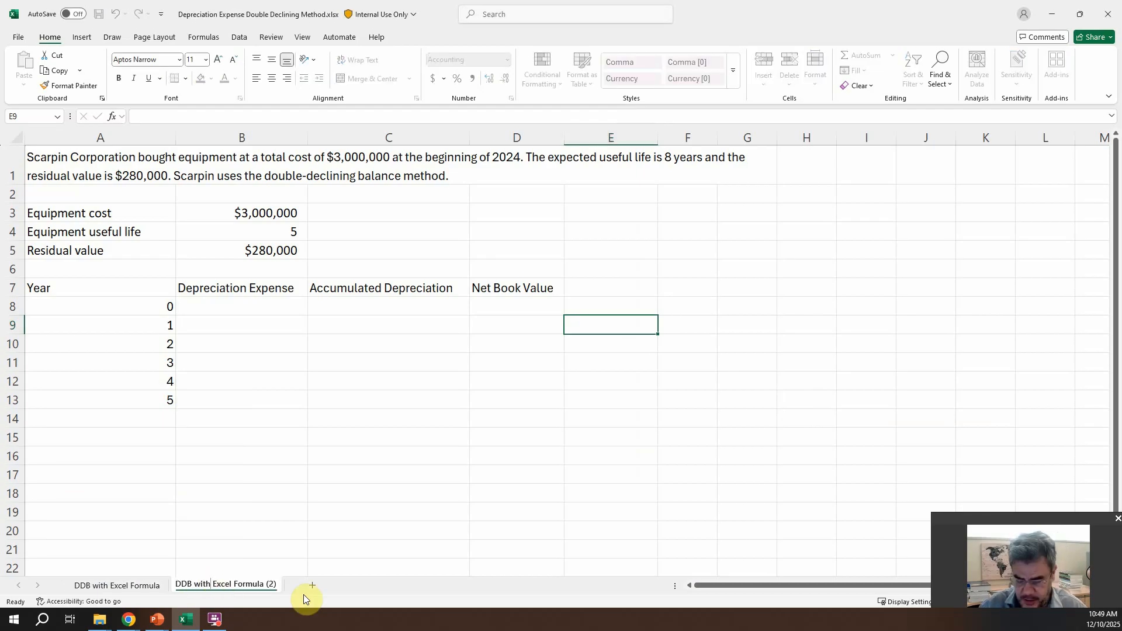
pyautogui.write('out')
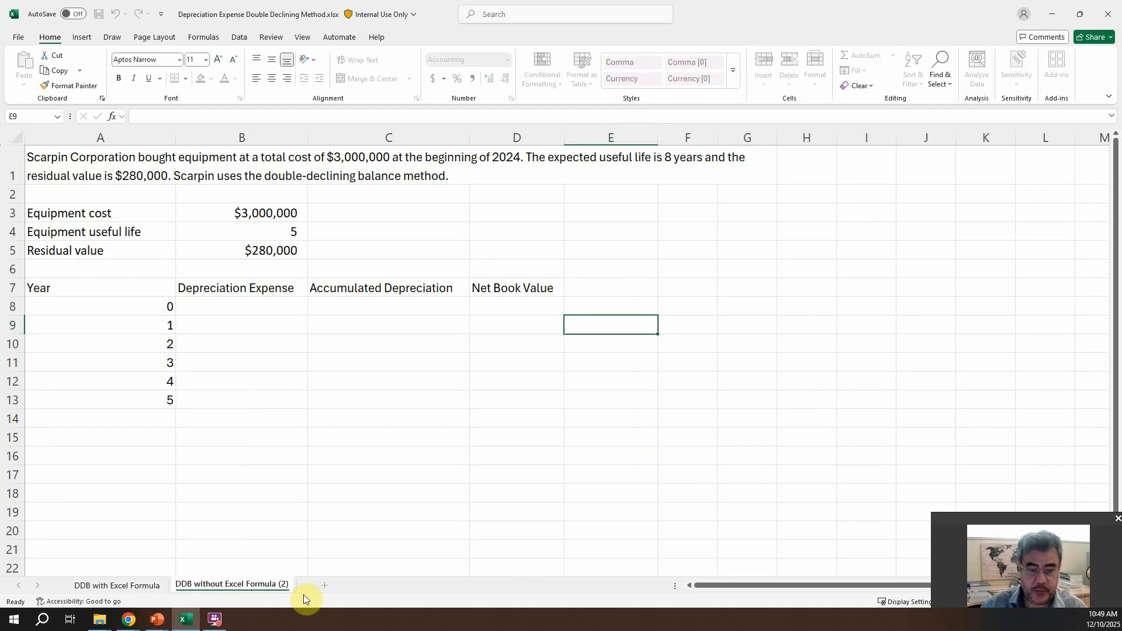
pyautogui.press('Return')
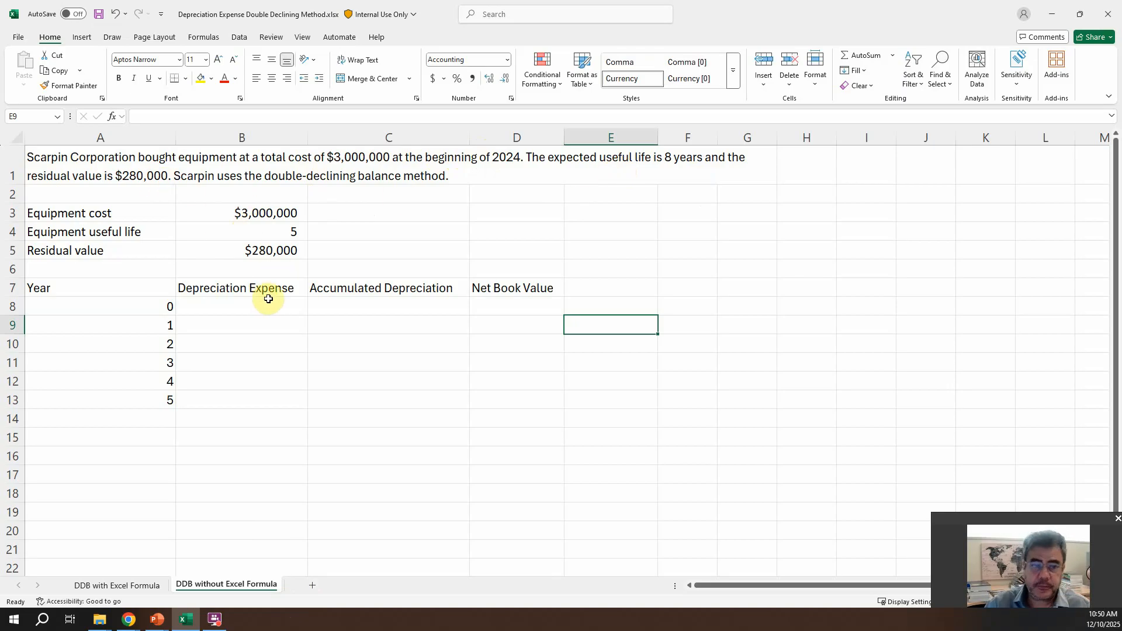
# Step: Insert two blank rows at rows 6 and 7, between the residual value and the depreciation schedule
pyautogui.moveTo(12, 268); pyautogui.dragTo(17, 286)
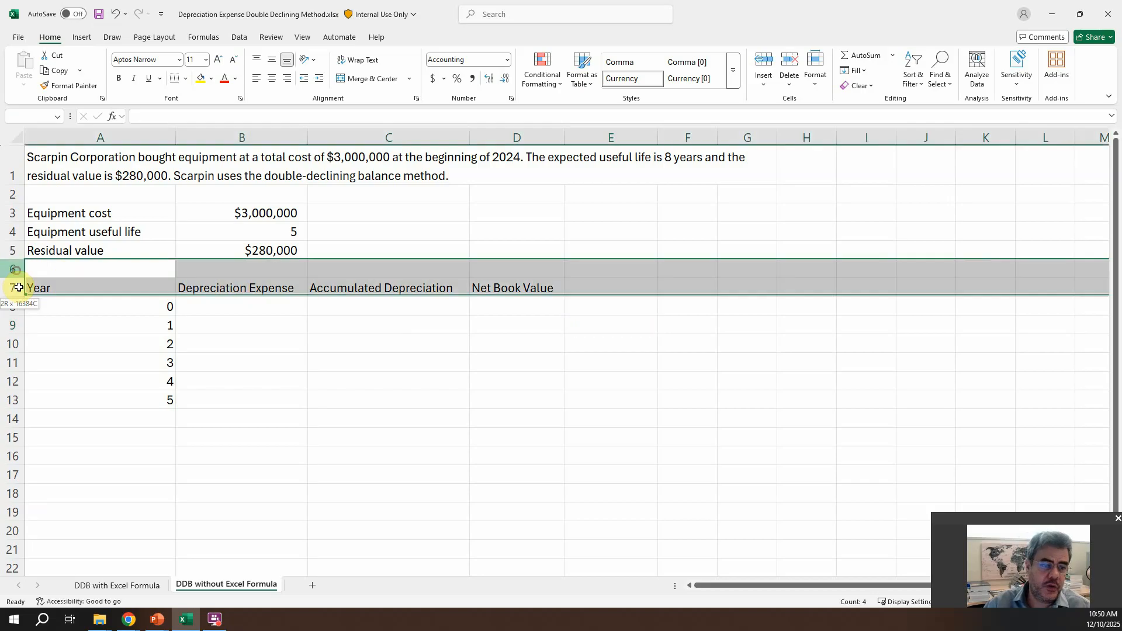
pyautogui.rightClick(81, 284)
pyautogui.click(112, 399)
# Step: Enter the label "Depreciation Rate" in cell A6, below the residual value label
pyautogui.click(101, 270)
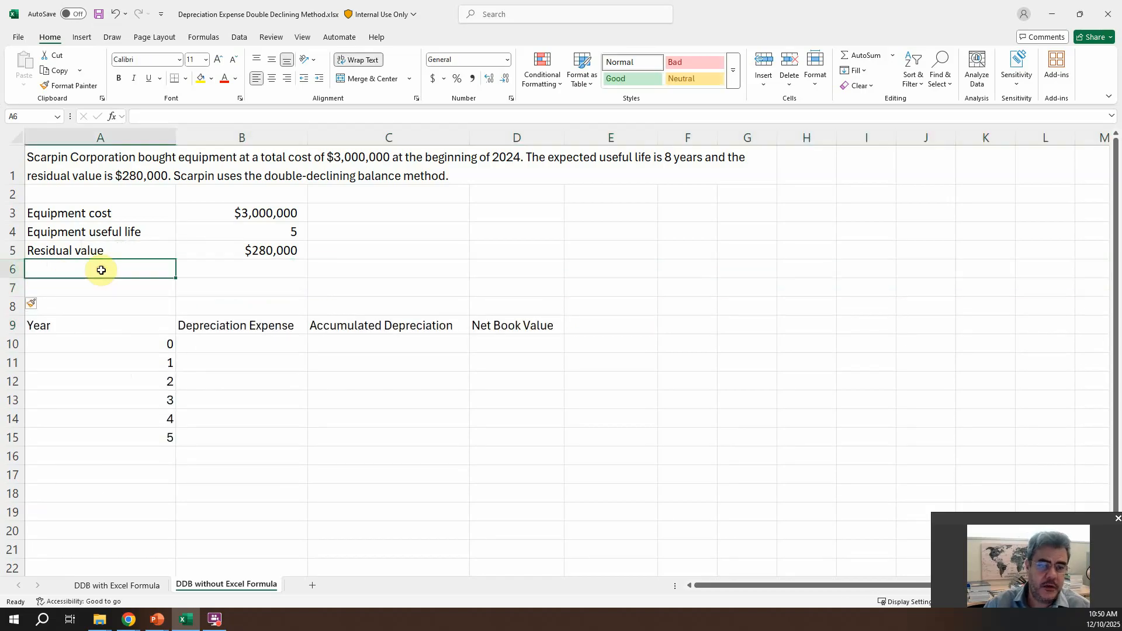
pyautogui.write('Depreciationn')
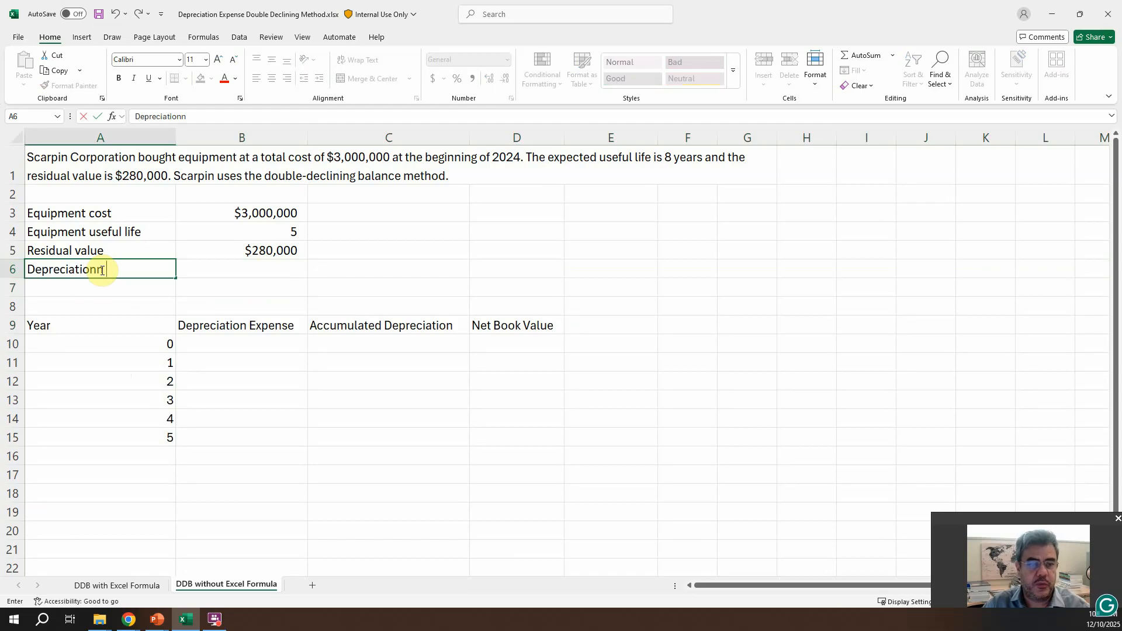
pyautogui.press('BackSpace')
pyautogui.write('Rate')
pyautogui.press('Tab')
# Step: Calculate the depreciation rate in B6 as 100%/B4 and format the cell as a percentage
pyautogui.write('+')
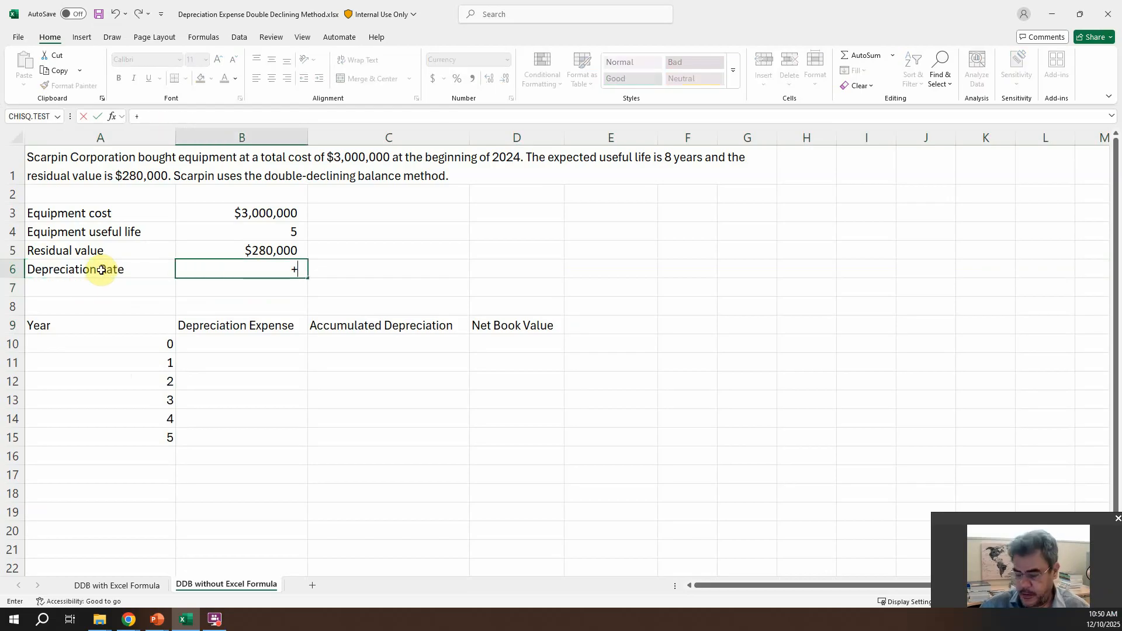
pyautogui.write('100%/')
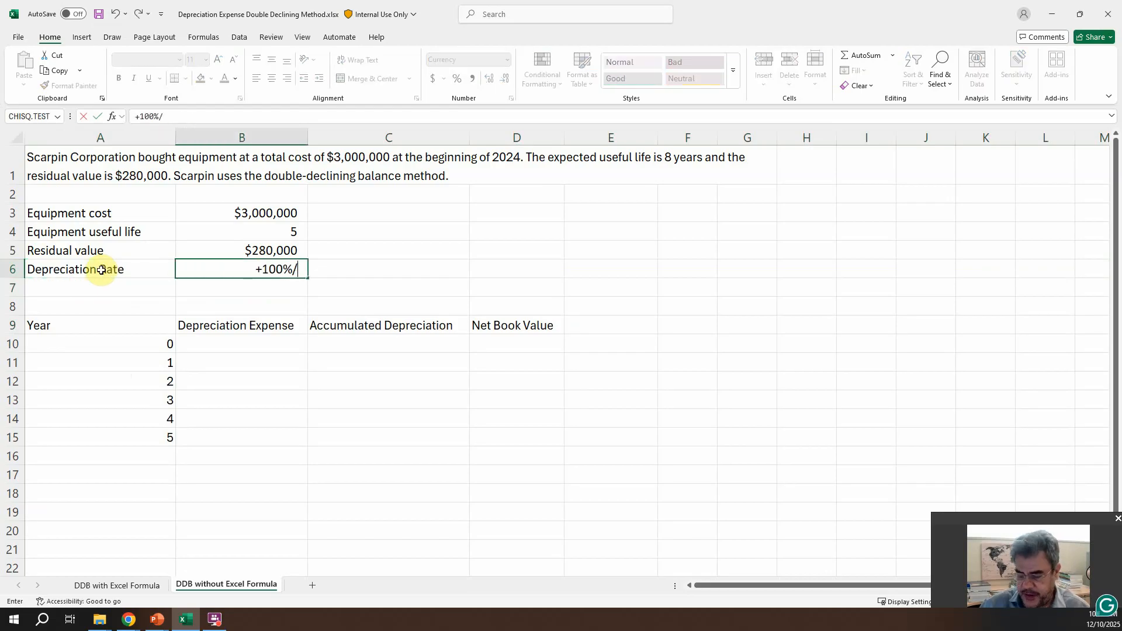
pyautogui.press('Up')
pyautogui.press('Up')
pyautogui.press('Return')
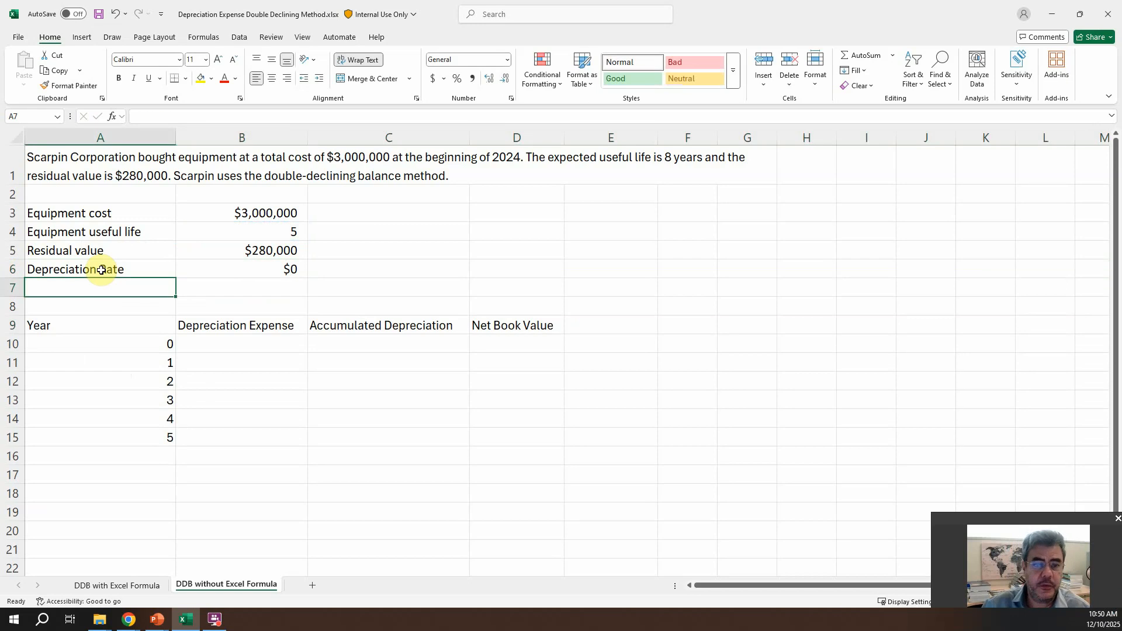
pyautogui.click(228, 271)
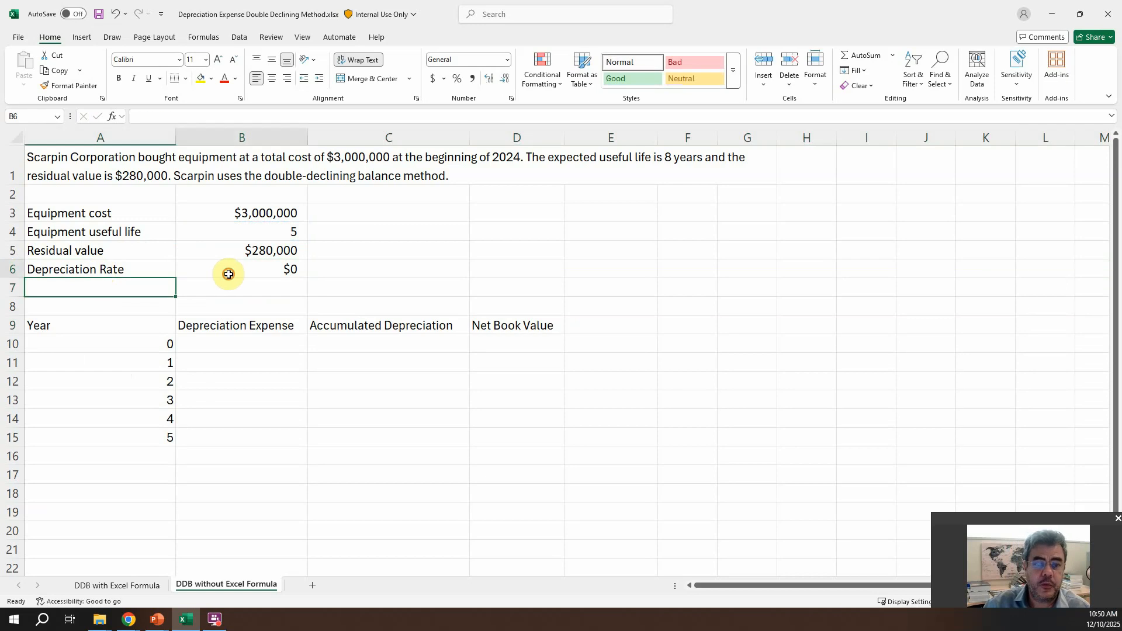
pyautogui.click(458, 78)
pyautogui.press('Return')
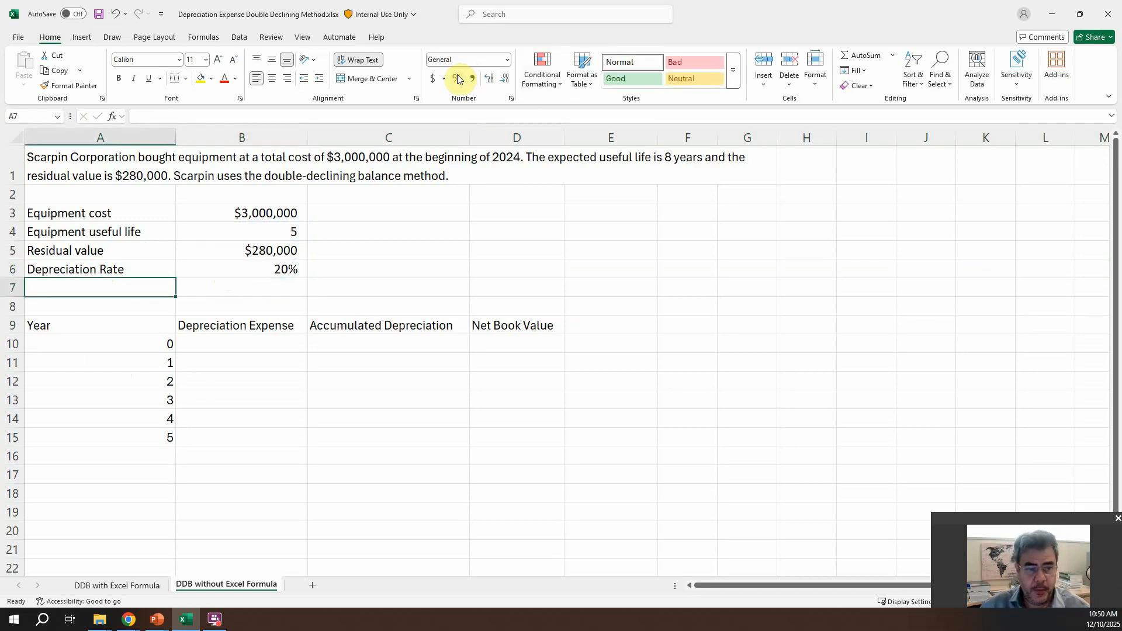
# Step: Enter the label "Double" in cell A7, under the depreciation rate label
pyautogui.write('Coubl')
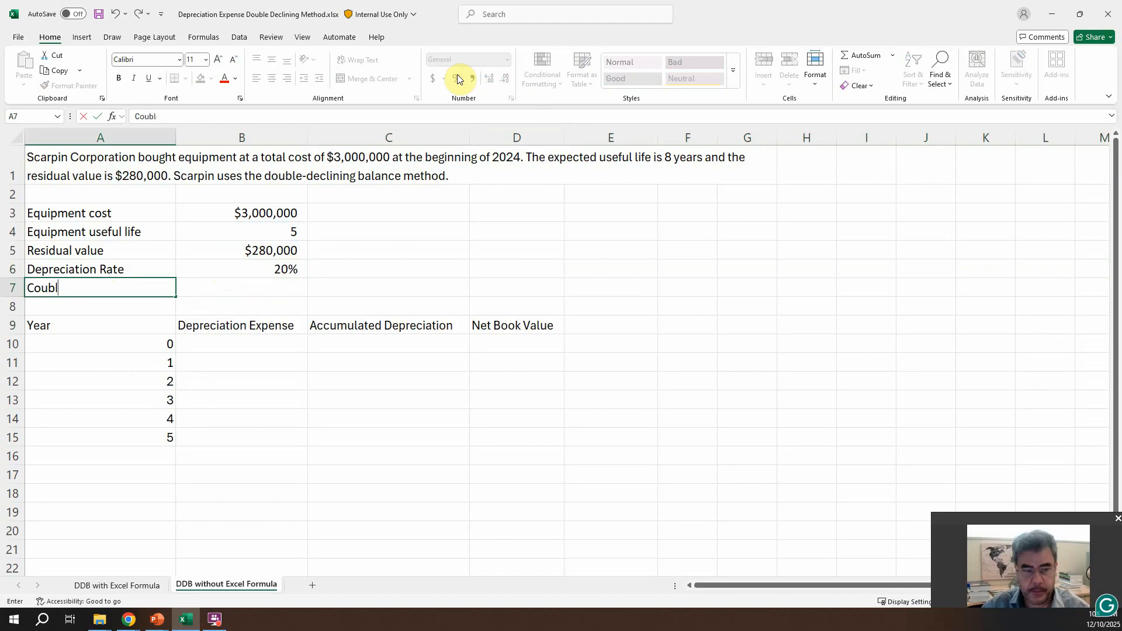
pyautogui.press('BackSpace')
pyautogui.press('BackSpace')
pyautogui.press('BackSpace')
pyautogui.press('BackSpace')
pyautogui.write('Double')
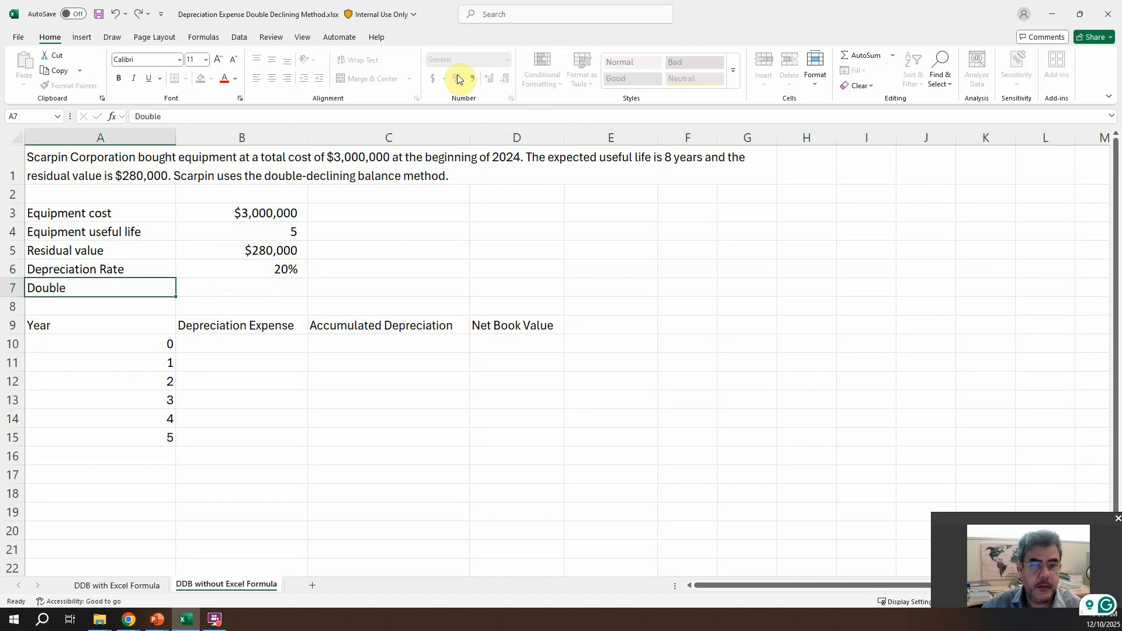
pyautogui.press('Tab')
# Step: Calculate the doubled rate in B7 as B6*2 and format the cell as a percentage
pyautogui.write('+')
pyautogui.press('Up')
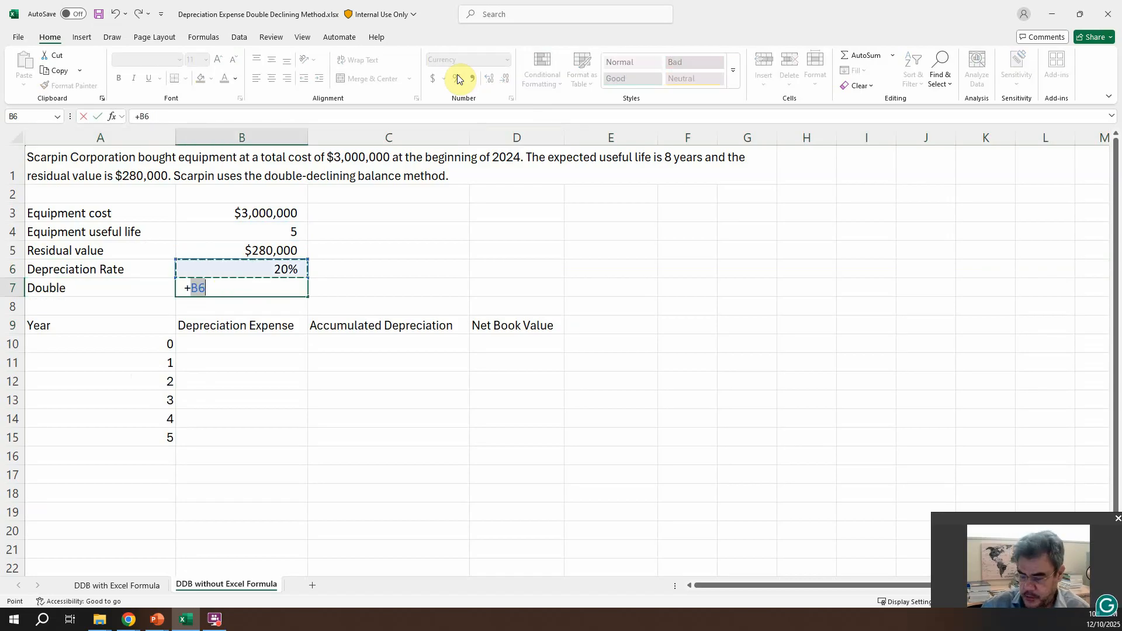
pyautogui.write('*2')
pyautogui.press('Return')
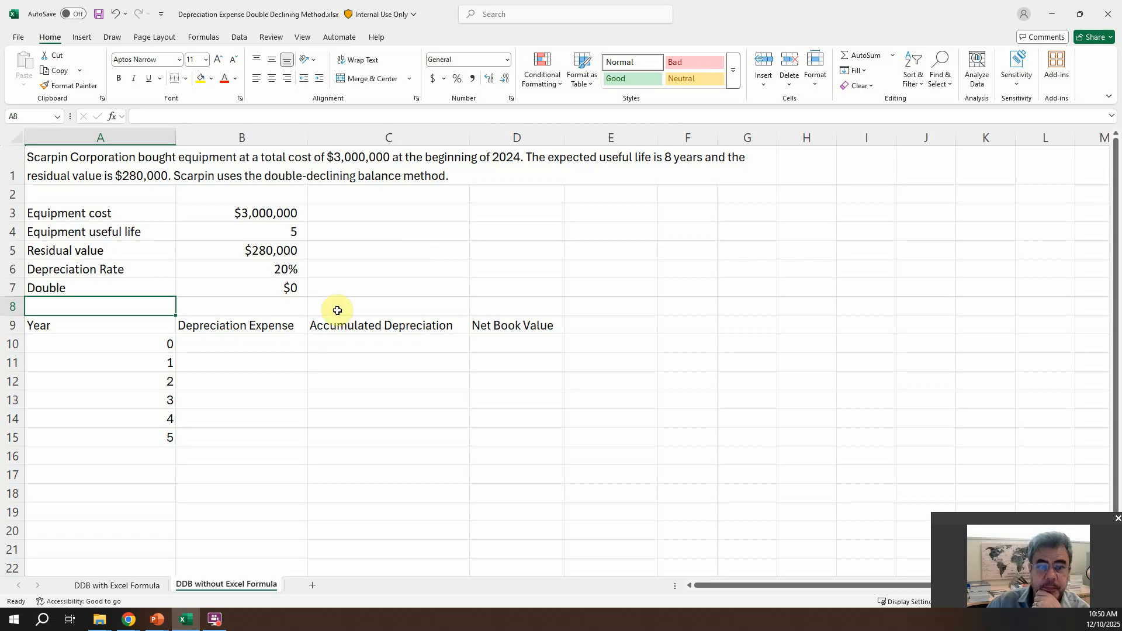
pyautogui.click(284, 284)
pyautogui.click(457, 79)
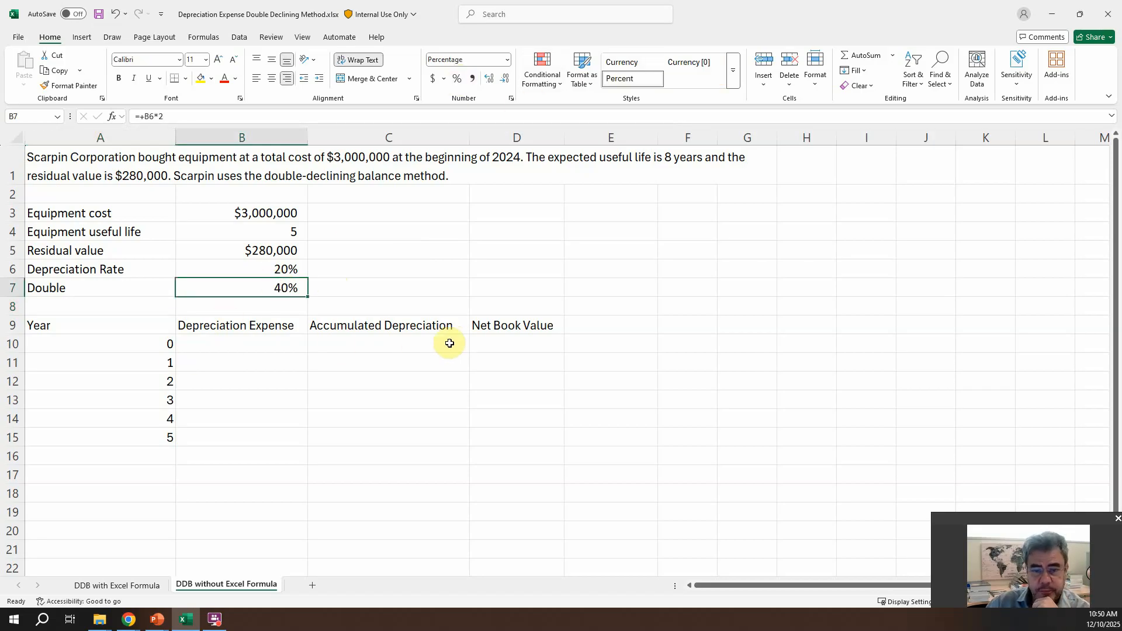
# Step: Link the year 0 net book value in D10 to the equipment cost in B3
pyautogui.click(484, 343)
pyautogui.write('+')
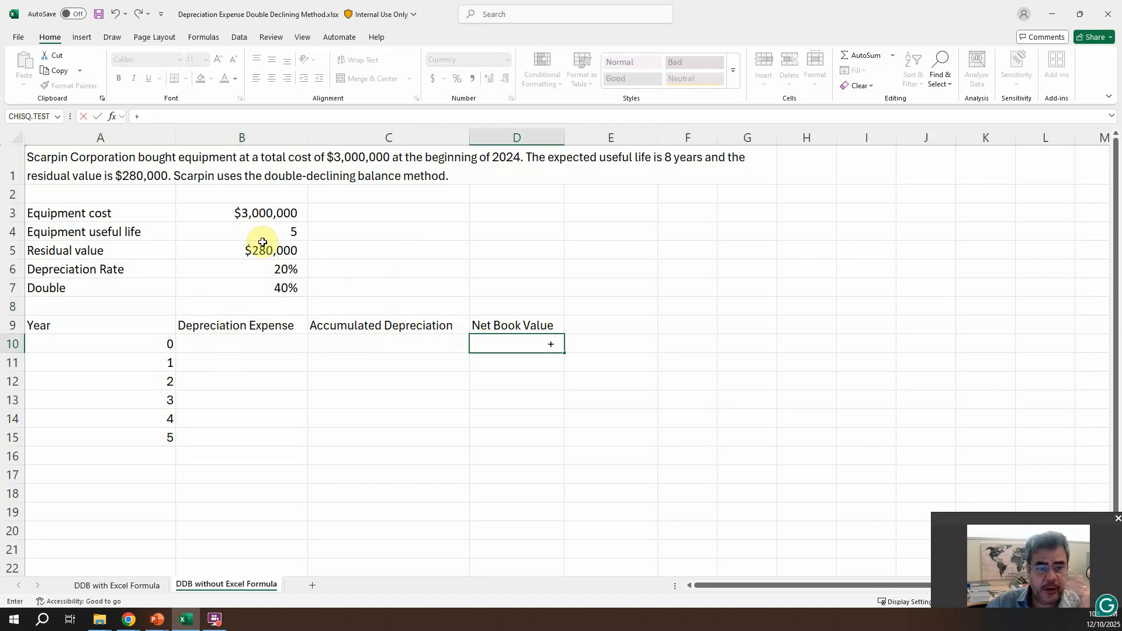
pyautogui.click(251, 212)
pyautogui.press('Return')
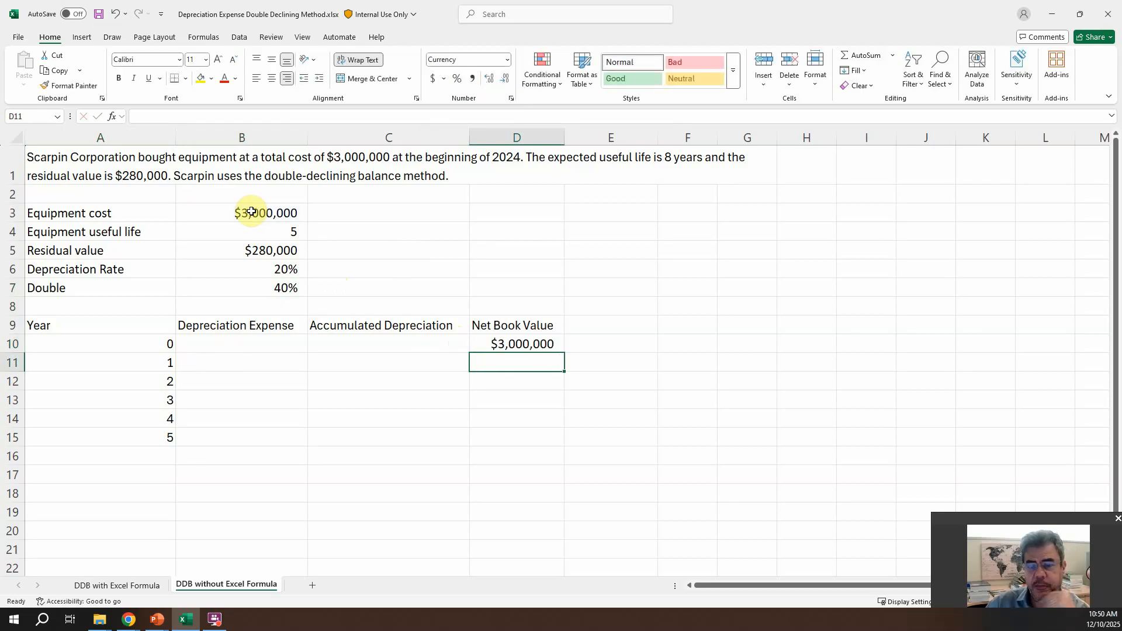
# Step: Calculate the year 1 depreciation expense in B11 as D10*B7, the prior net book value times the doubled rate
pyautogui.click(227, 362)
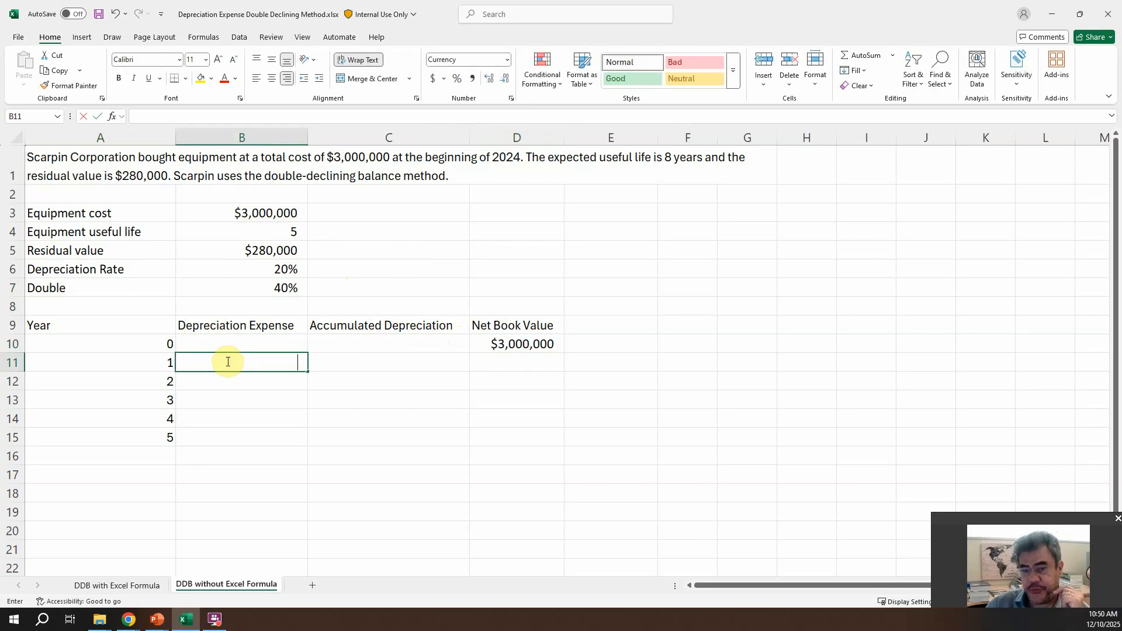
pyautogui.write('+')
pyautogui.press('Up')
pyautogui.press('Right')
pyautogui.press('Right')
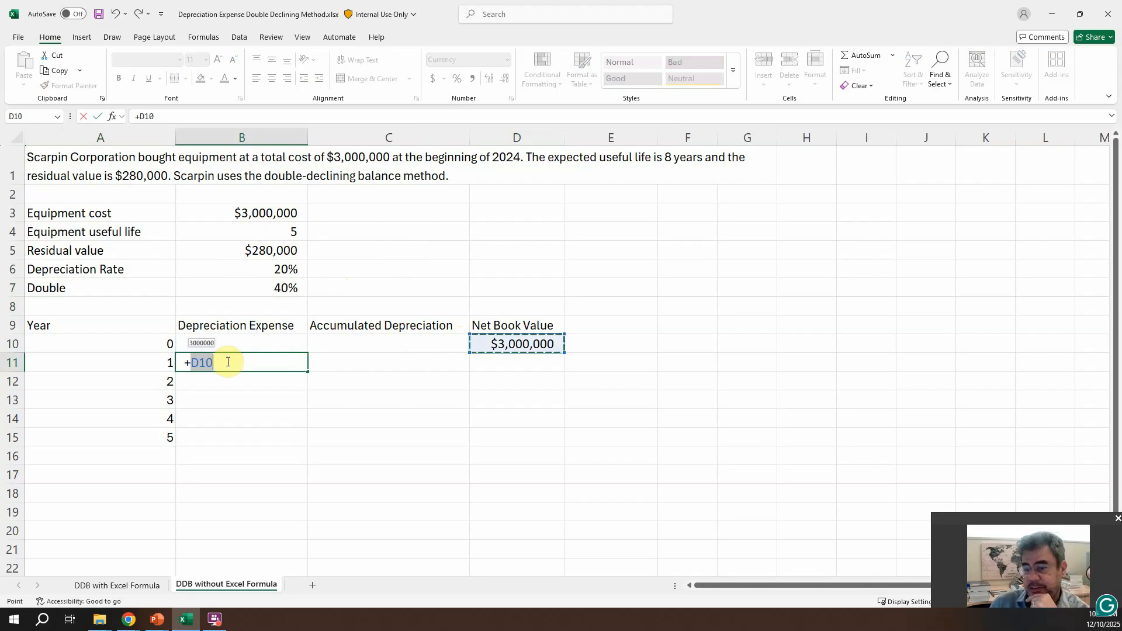
pyautogui.write('*')
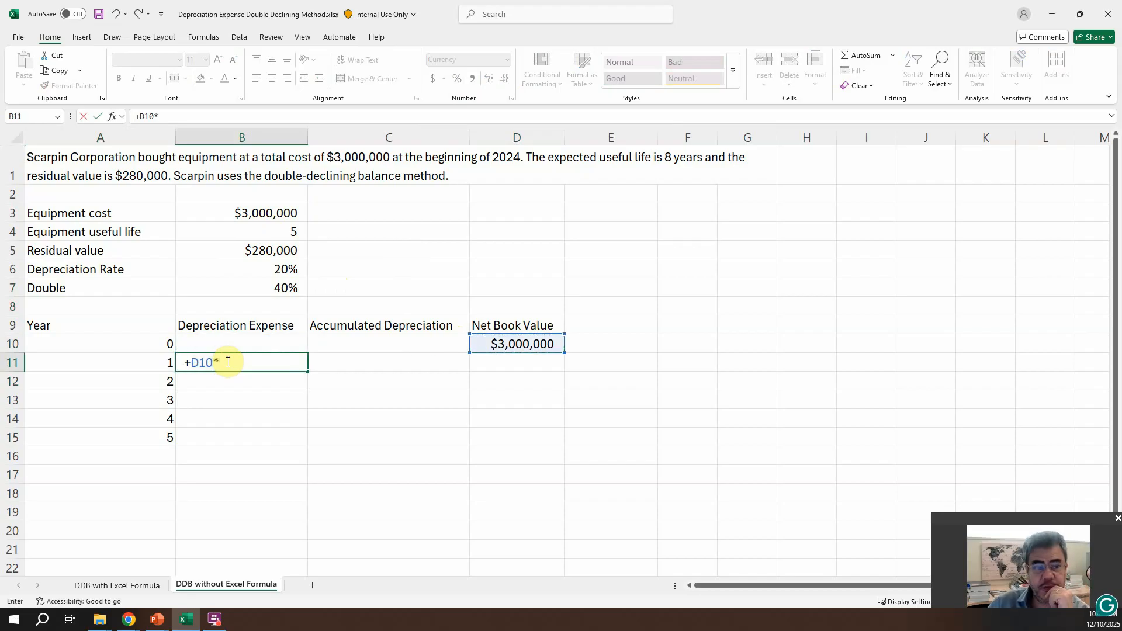
pyautogui.press('Up')
pyautogui.press('Up')
pyautogui.press('Up')
pyautogui.press('Up')
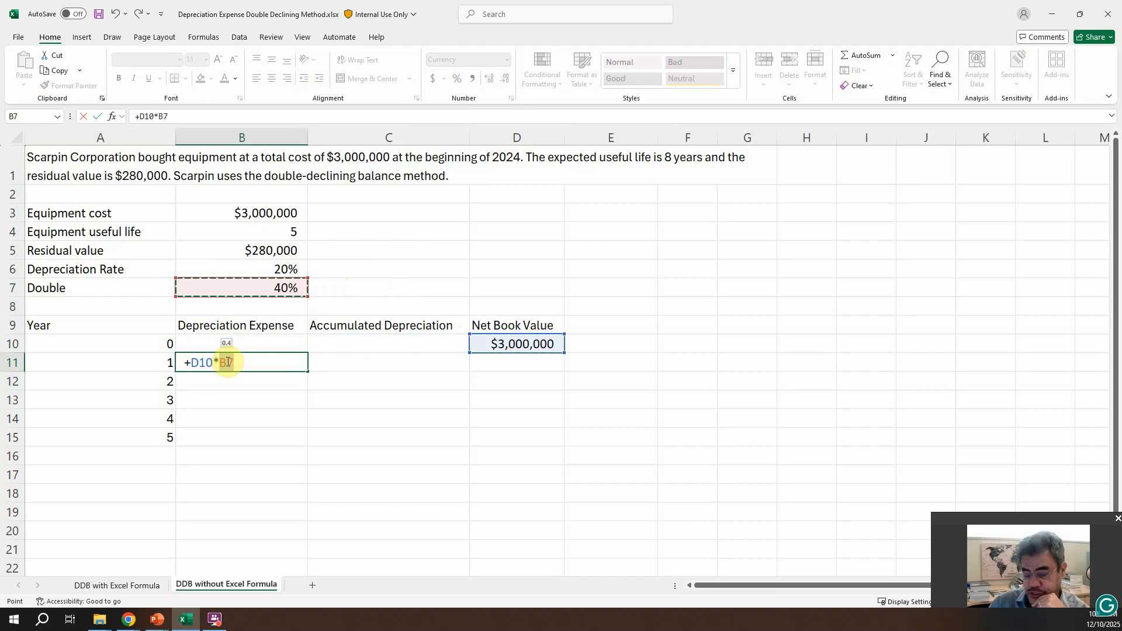
pyautogui.press('Return')
# Step: Calculate the year 1 accumulated depreciation in C11 as C10+B11
pyautogui.press('Up')
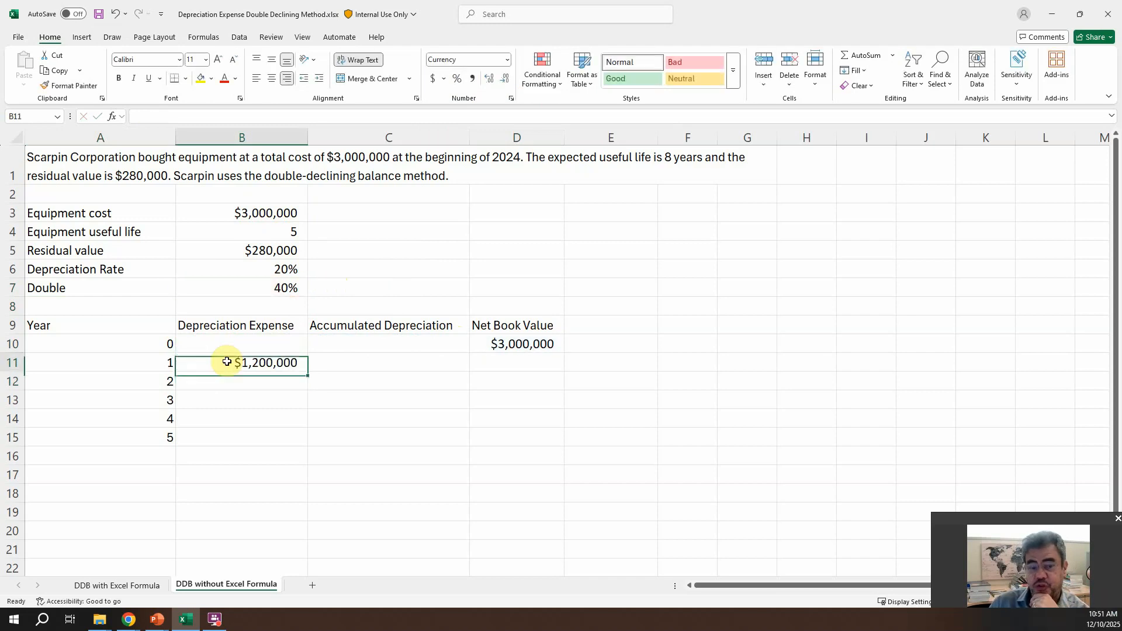
pyautogui.press('Right')
pyautogui.write('+')
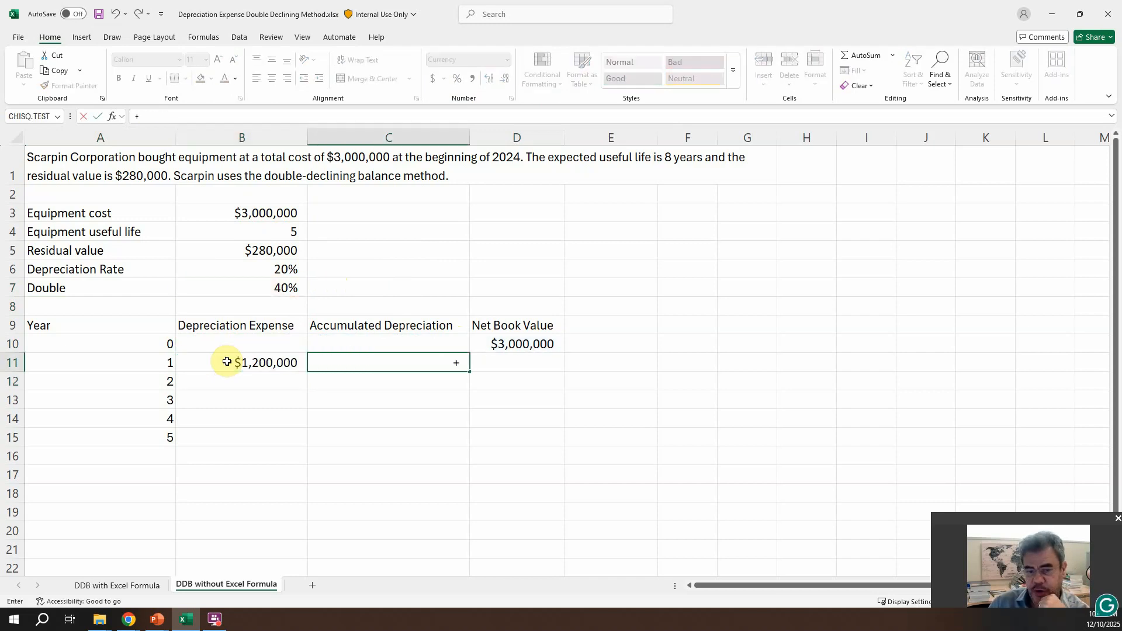
pyautogui.press('Up')
pyautogui.write('+')
pyautogui.press('Left')
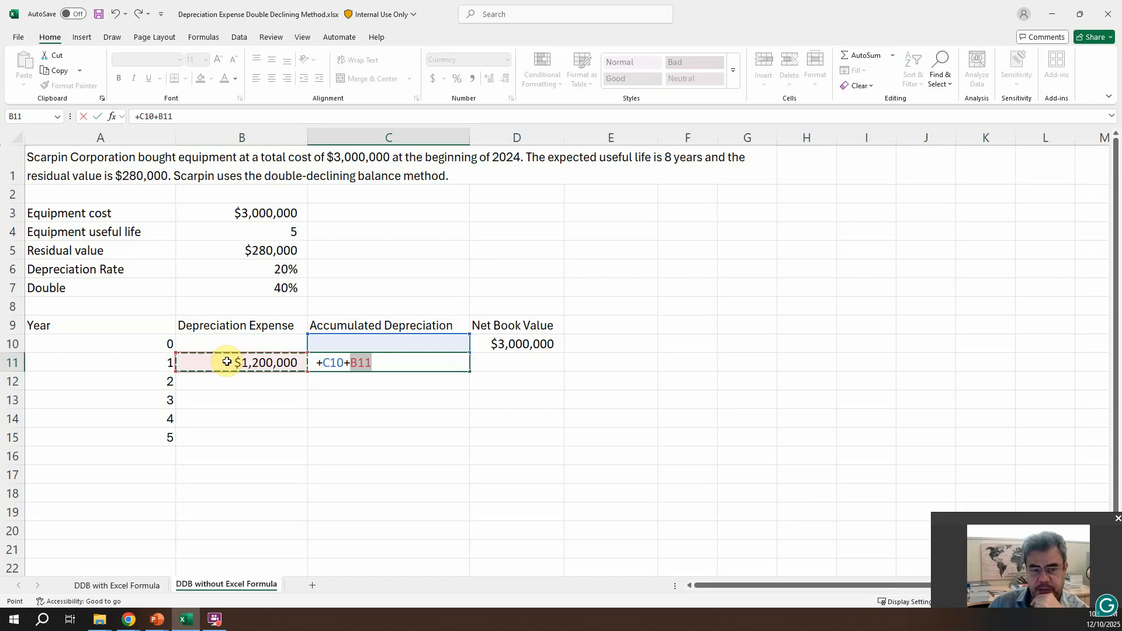
pyautogui.press('Return')
# Step: Calculate the year 1 net book value in D11 as D10-C11
pyautogui.press('Up')
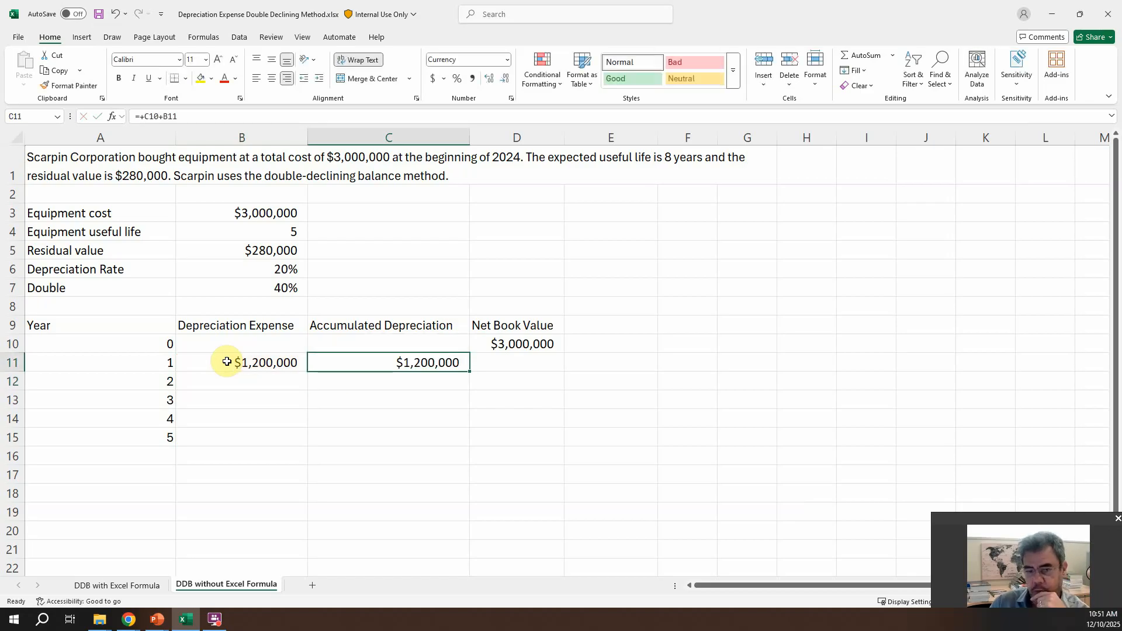
pyautogui.press('Right')
pyautogui.write('+')
pyautogui.press('Up')
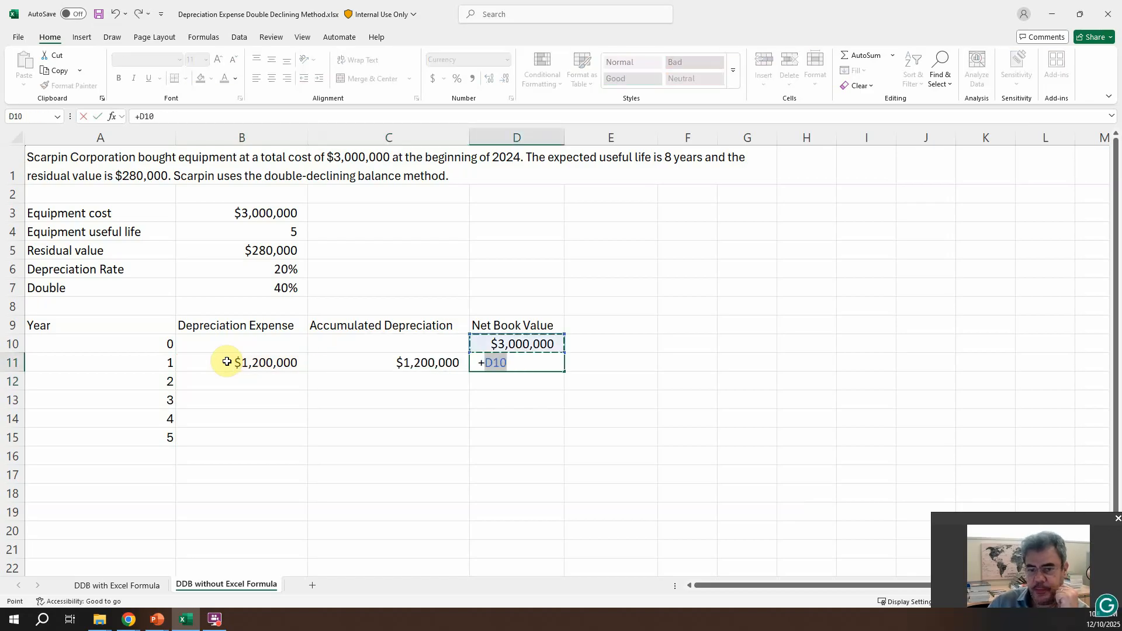
pyautogui.write('-')
pyautogui.press('Left')
pyautogui.press('Return')
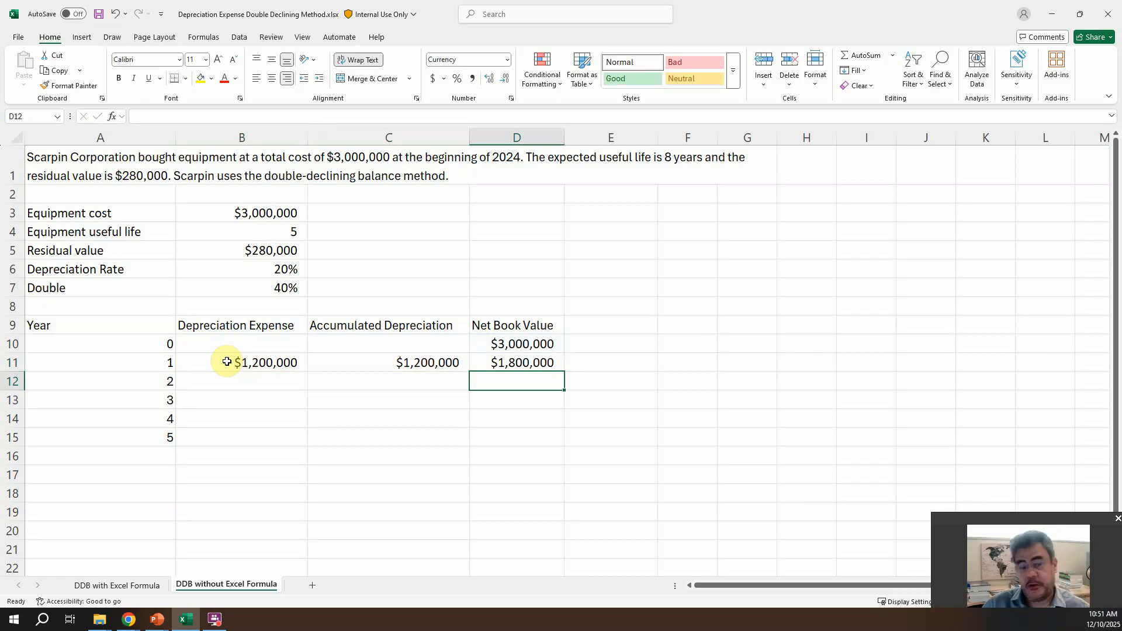
# Step: Calculate the year 2 depreciation expense in B12 as D11*B7, the prior net book value times the doubled rate
pyautogui.press('Left')
pyautogui.press('Left')
pyautogui.write('+')
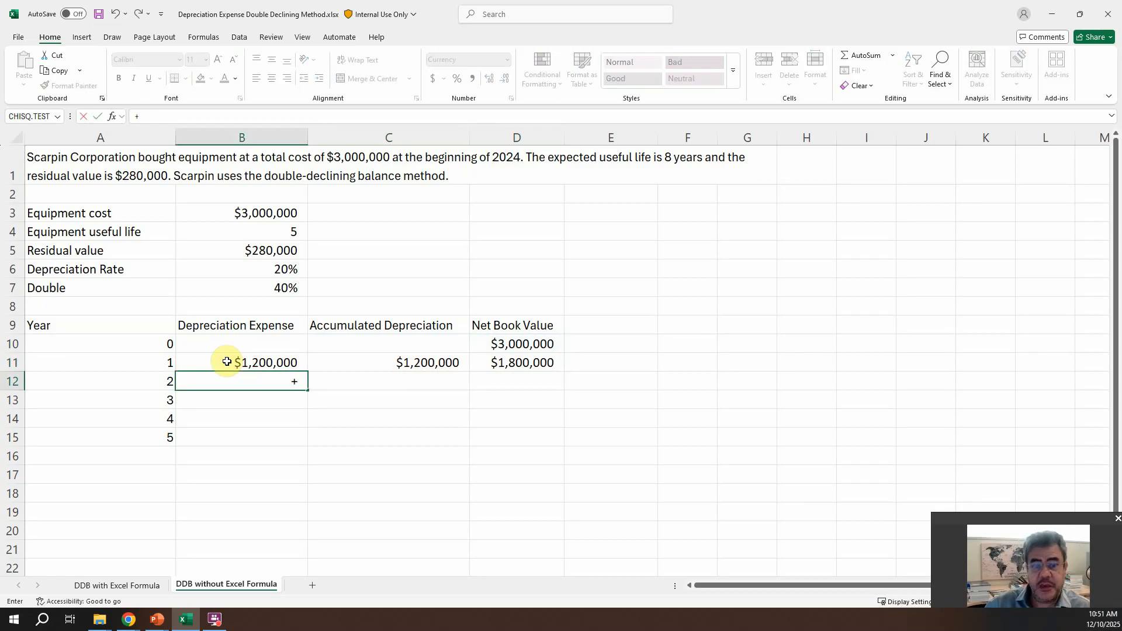
pyautogui.press('Escape')
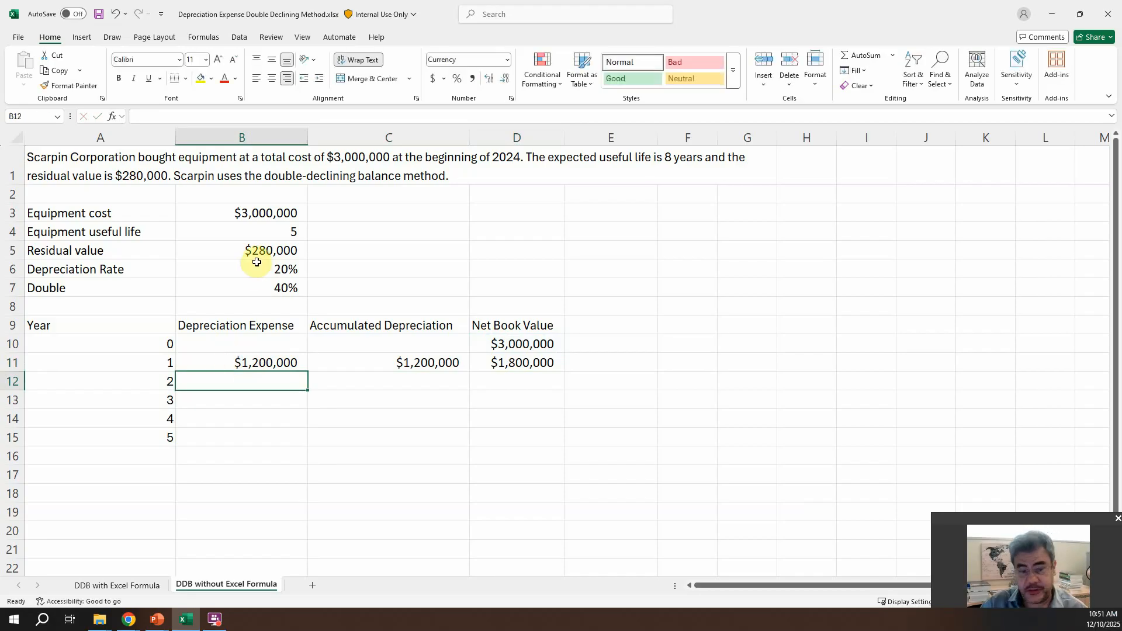
pyautogui.write('+')
pyautogui.press('Up')
pyautogui.press('Right')
pyautogui.press('Right')
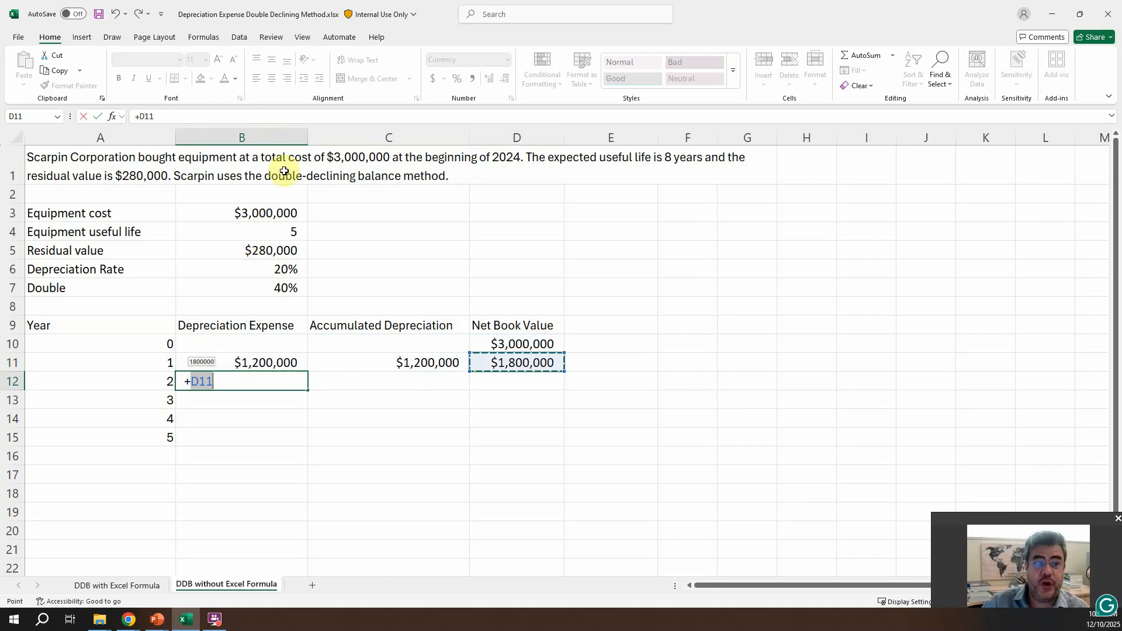
pyautogui.write('*')
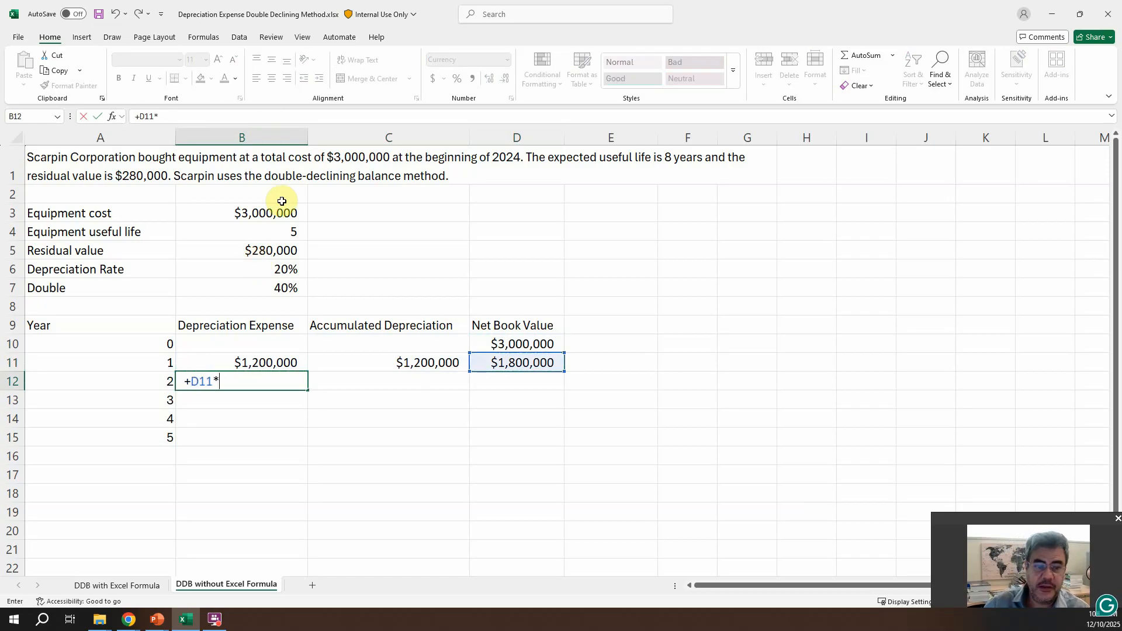
pyautogui.press('Up')
pyautogui.press('Up')
pyautogui.press('Up')
pyautogui.press('Up')
pyautogui.press('Up')
pyautogui.press('Return')
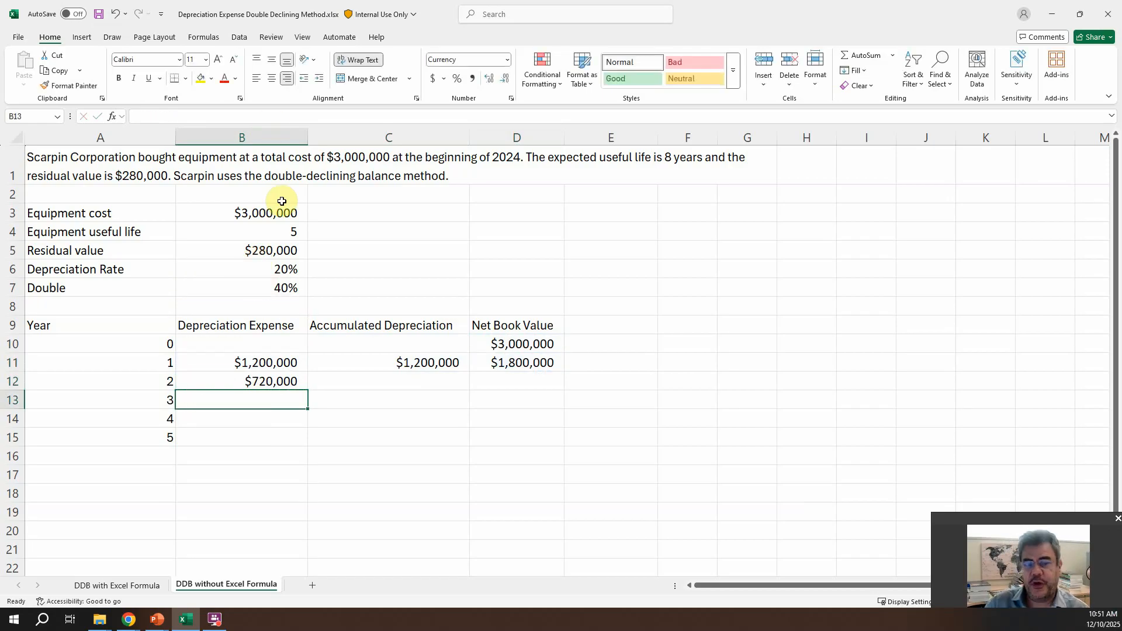
# Step: Calculate the year 2 accumulated depreciation in C12 as C11+B12
pyautogui.press('Up')
pyautogui.press('Right')
pyautogui.write('+')
pyautogui.press('Up')
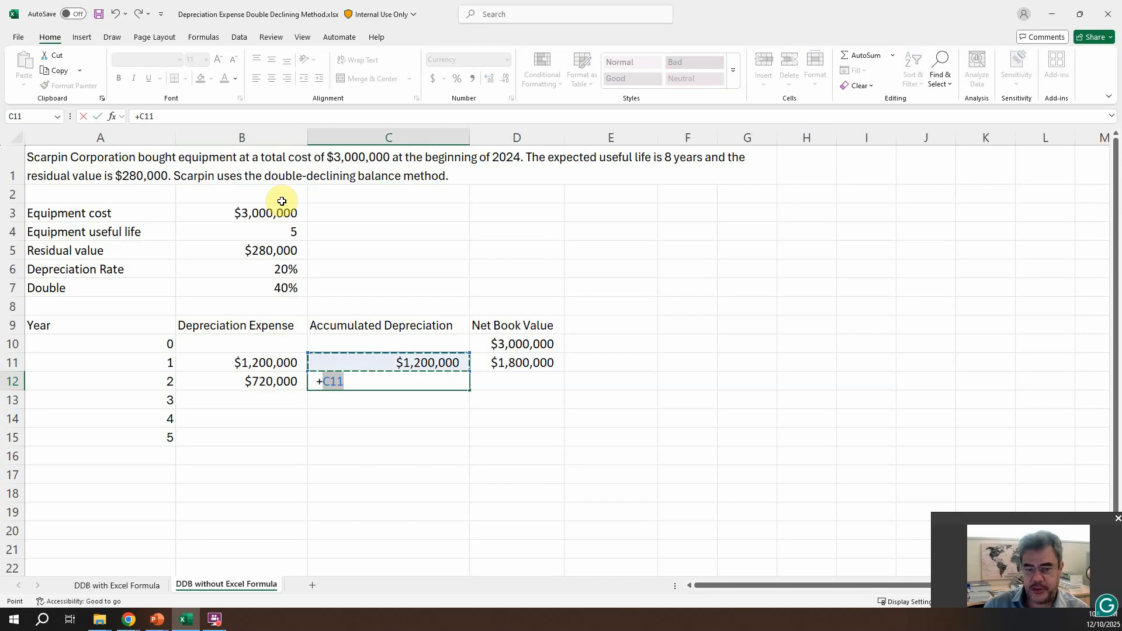
pyautogui.write('+')
pyautogui.press('Left')
pyautogui.press('Return')
# Step: Rewrite the year 1 net book value in D11 as D10-B11, subtracting that year's depreciation expense
pyautogui.press('Up')
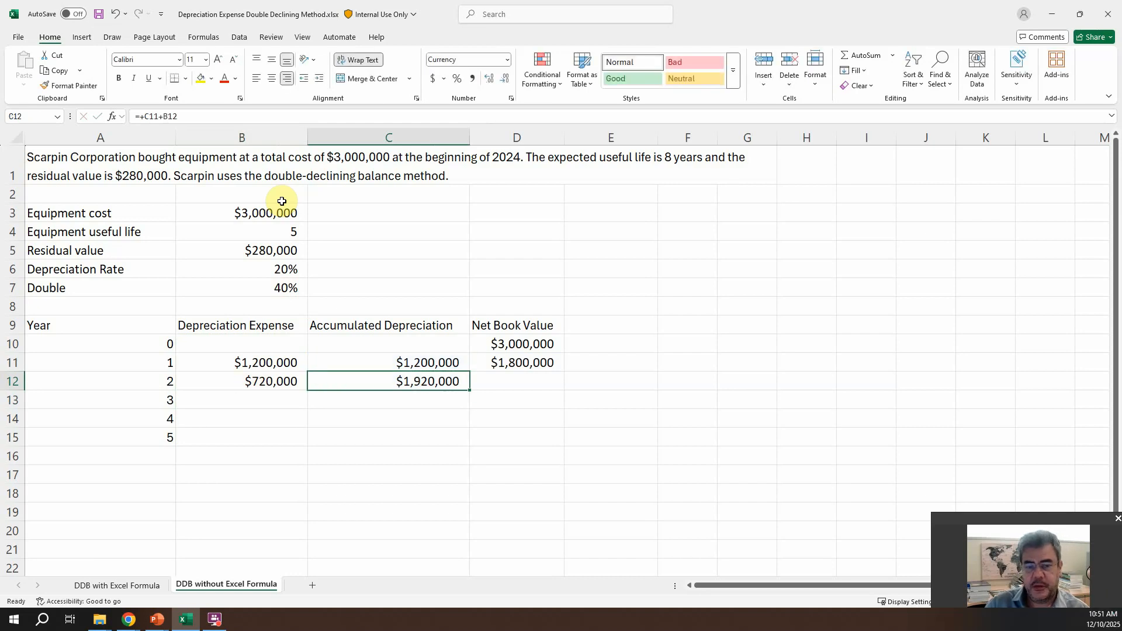
pyautogui.press('Right')
pyautogui.press('Up')
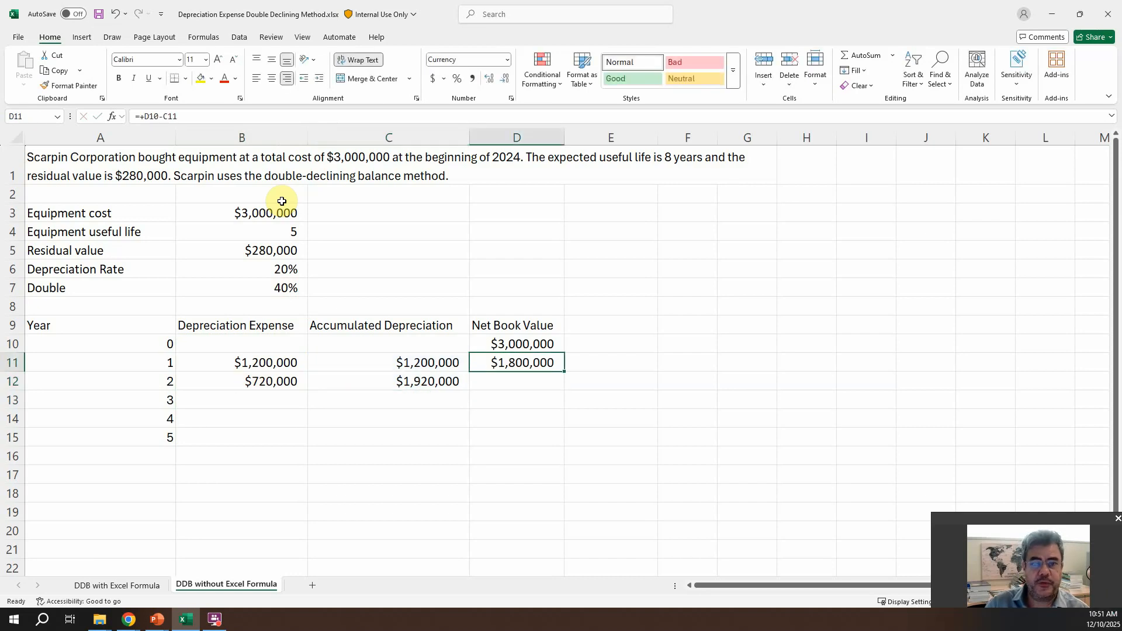
pyautogui.write('+')
pyautogui.press('Up')
pyautogui.write('-')
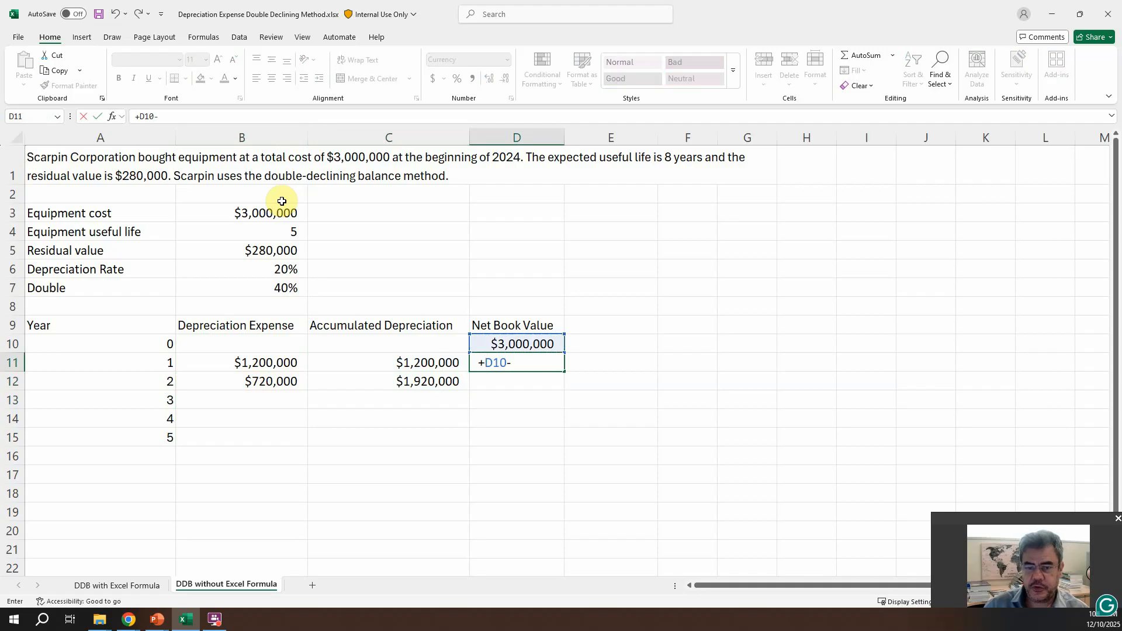
pyautogui.press('Left')
pyautogui.press('Left')
pyautogui.press('Return')
# Step: Calculate the year 2 net book value in D12 as D11-B12
pyautogui.write('+')
pyautogui.press('Up')
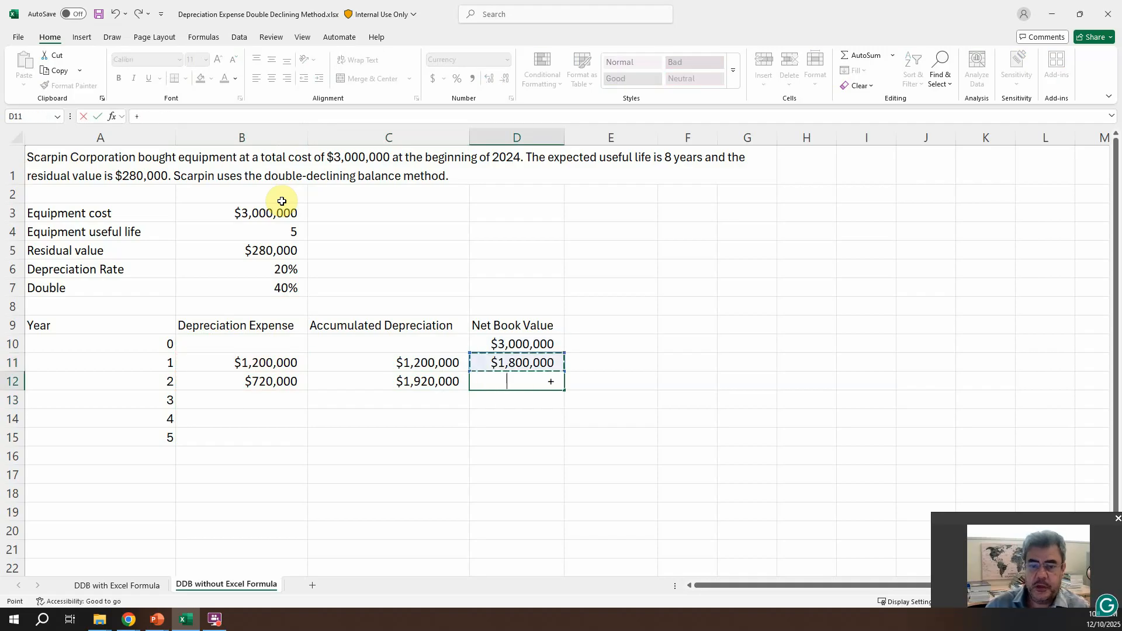
pyautogui.write('-')
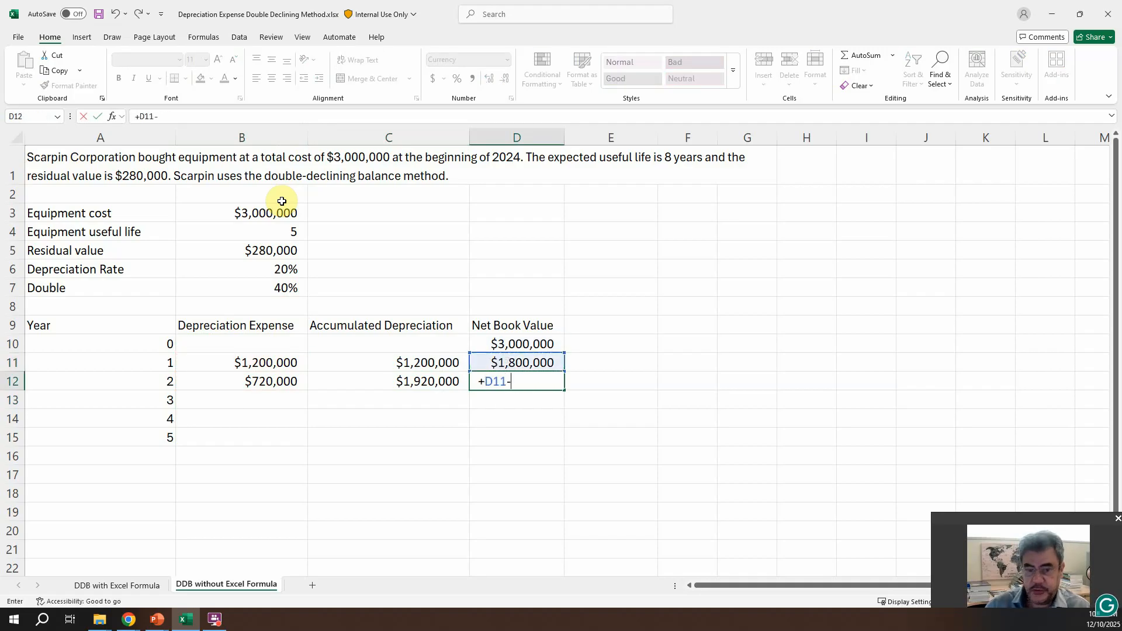
pyautogui.press('Left')
pyautogui.press('Left')
pyautogui.press('Return')
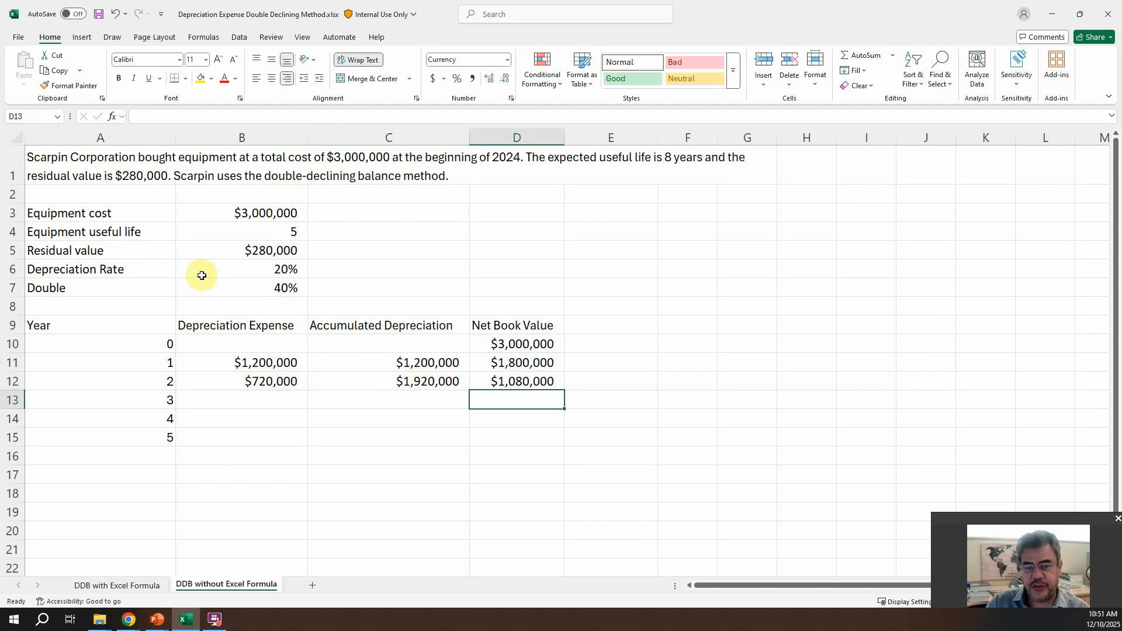
# Step: Fill the year 2 formulas in B12:D12 down through year 5 in row 15 and check the copied expense formula
pyautogui.moveTo(251, 386); pyautogui.dragTo(560, 444)
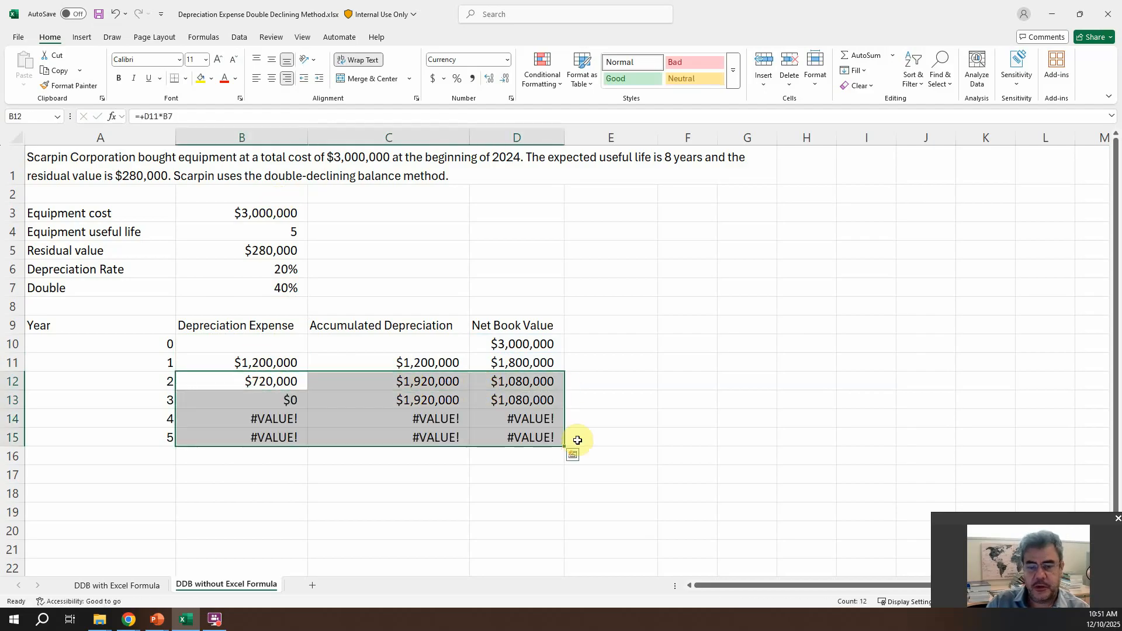
pyautogui.click(257, 382)
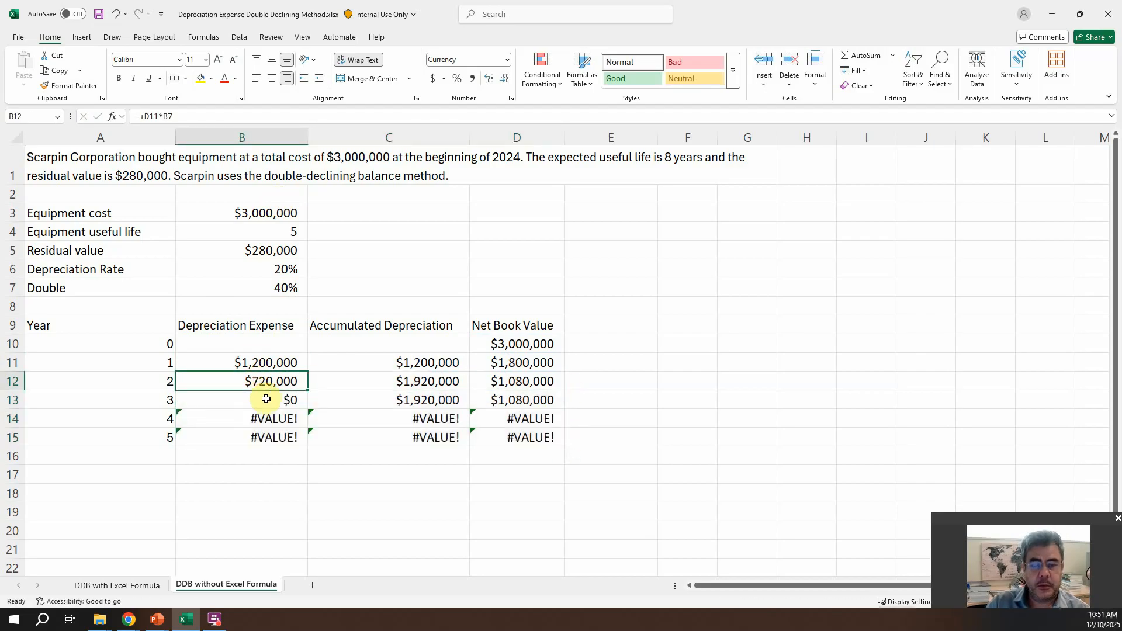
pyautogui.click(267, 402)
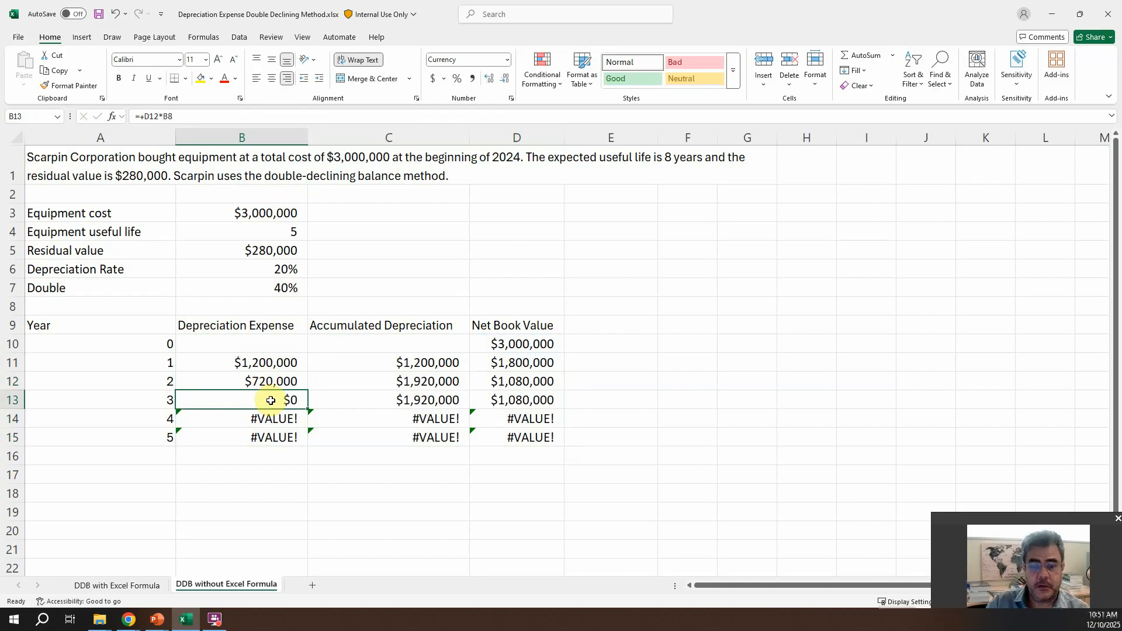
# Step: Make the doubled rate reference absolute in the year 1 depreciation expense formula, so B11 is D10*$B$7
pyautogui.click(269, 364)
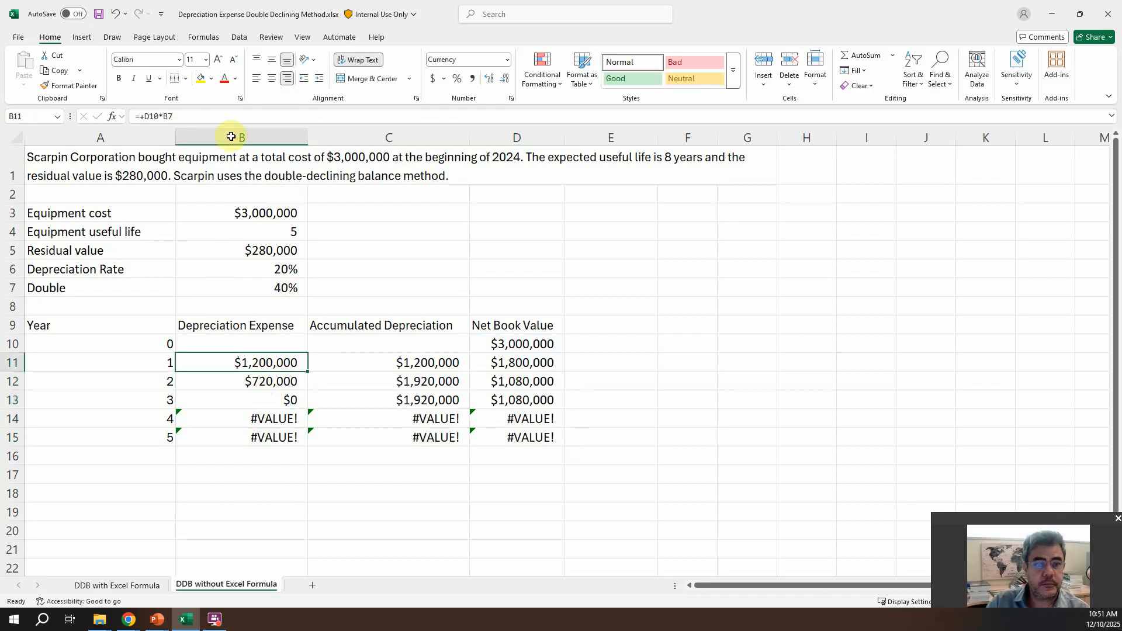
pyautogui.click(225, 116)
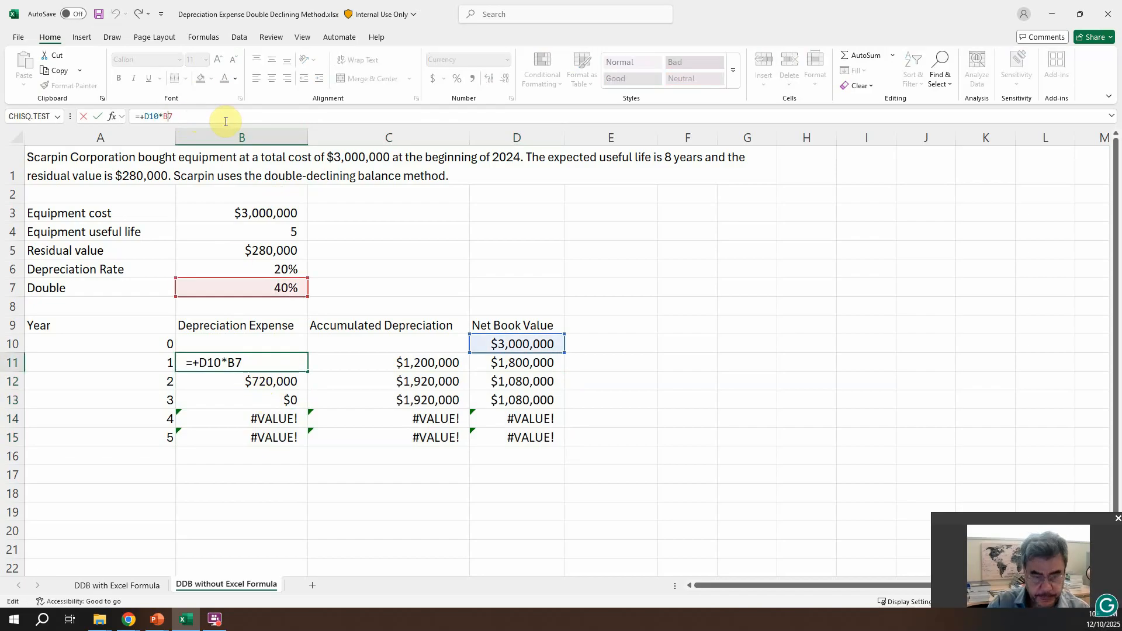
pyautogui.press('F4')
pyautogui.press('Return')
# Step: Copy the year 1 depreciation expense formula from B11 down through year 5 in B15
pyautogui.press('Up')
pyautogui.hotkey('ctrl', 'c')
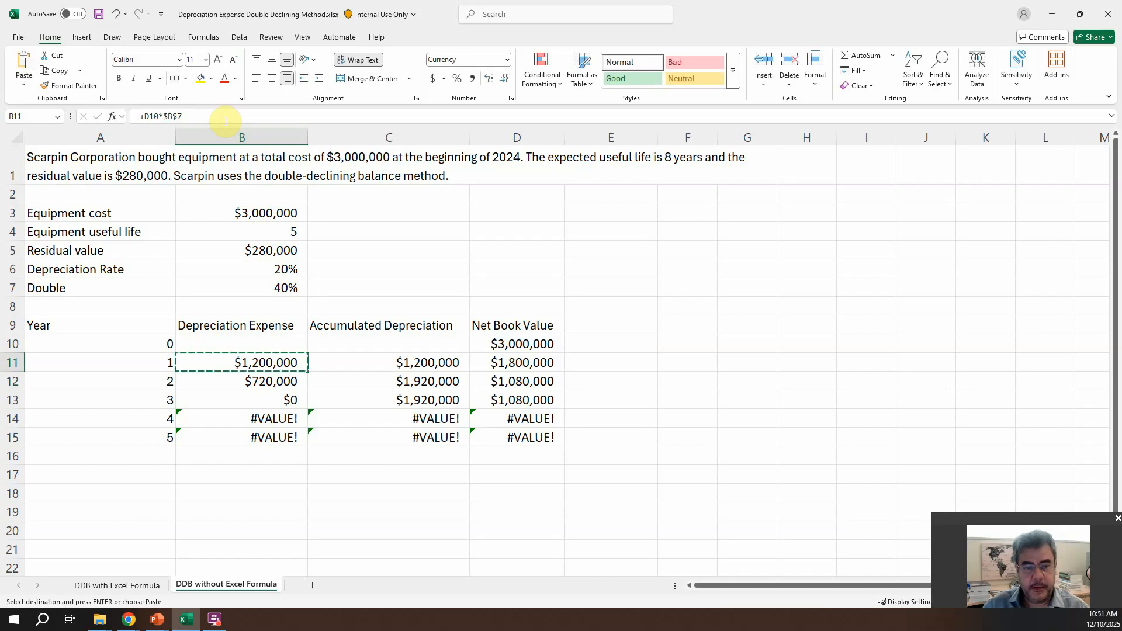
pyautogui.hotkey('shift', 'Down')
pyautogui.hotkey('shift', 'Down')
pyautogui.hotkey('shift', 'Down')
pyautogui.hotkey('shift', 'Down')
pyautogui.press('Return')
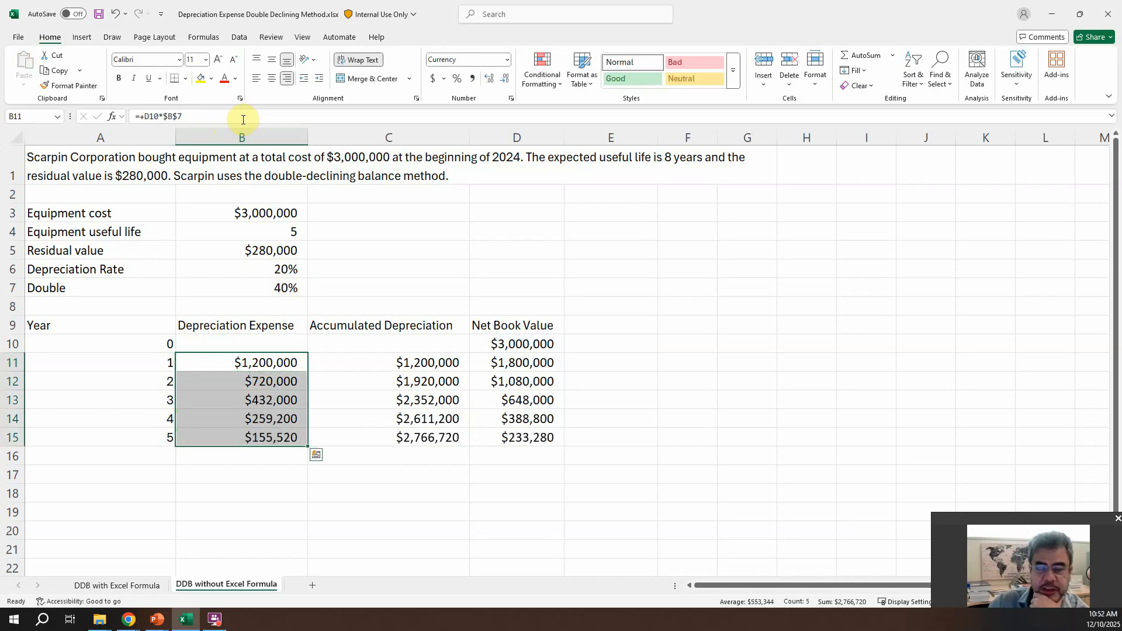
# Step: Replace the year 5 depreciation expense in B15 with D14-B5, the prior net book value less the residual value
pyautogui.click(534, 445)
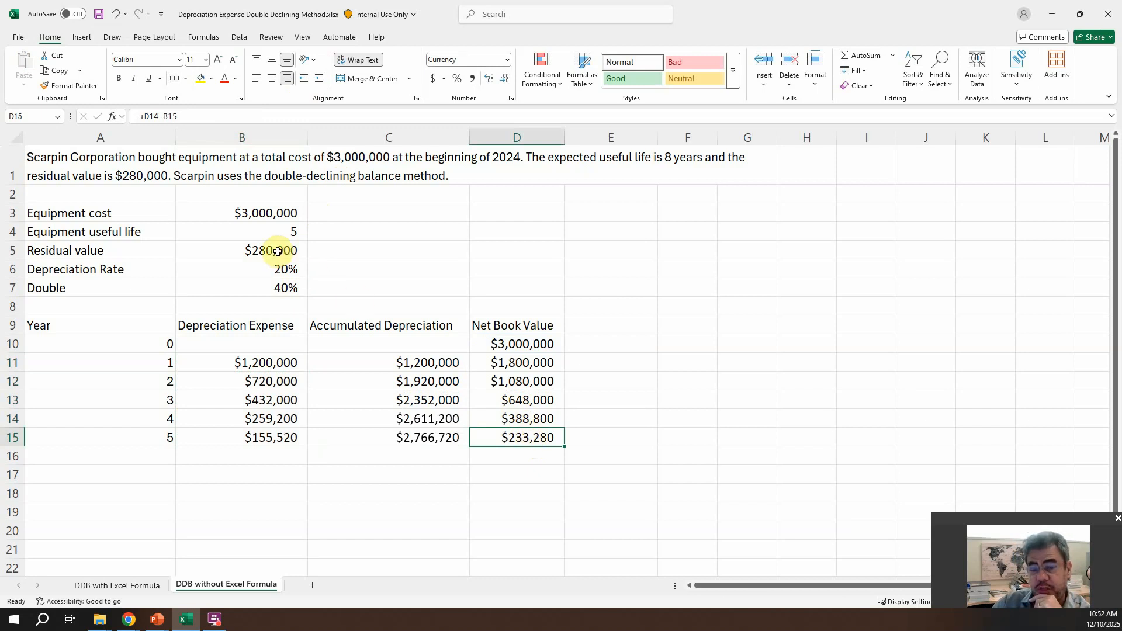
pyautogui.click(277, 439)
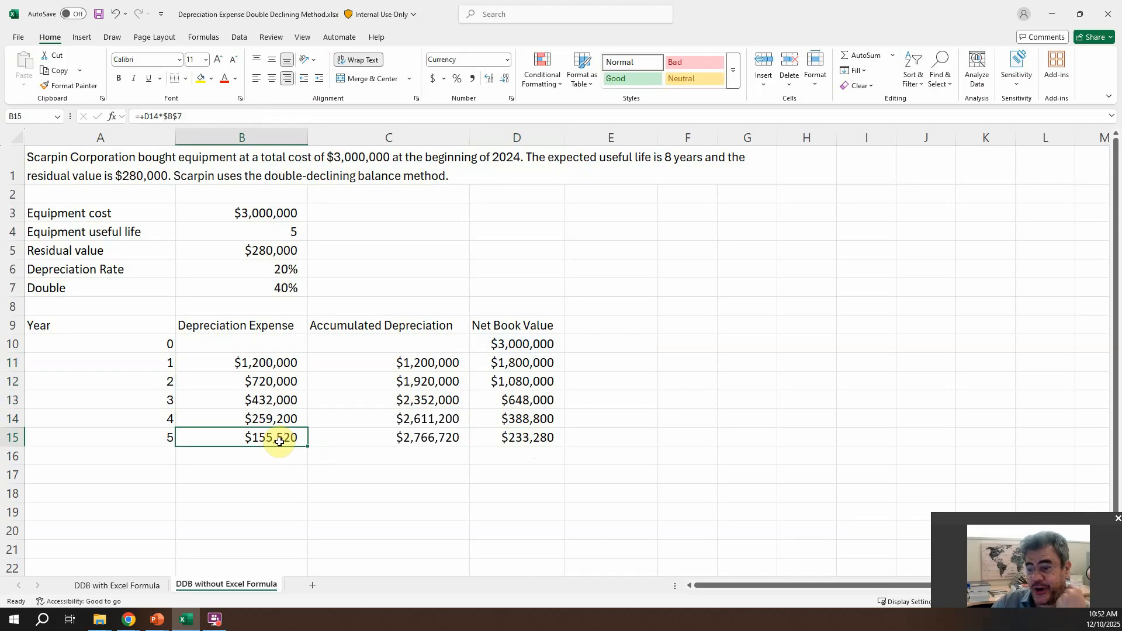
pyautogui.write('+')
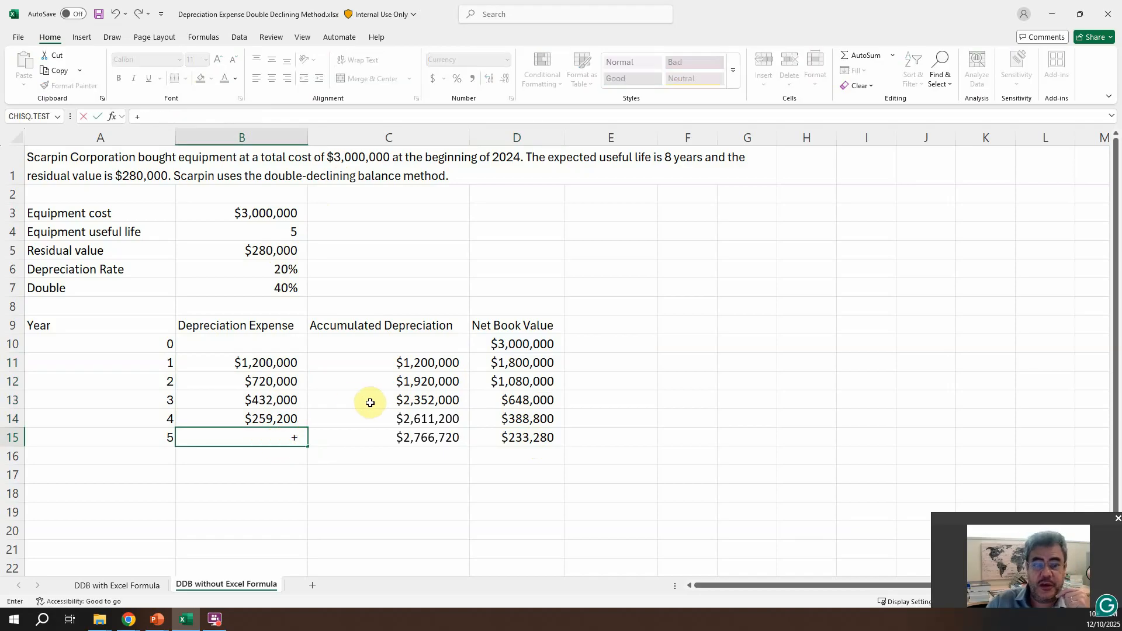
pyautogui.click(518, 418)
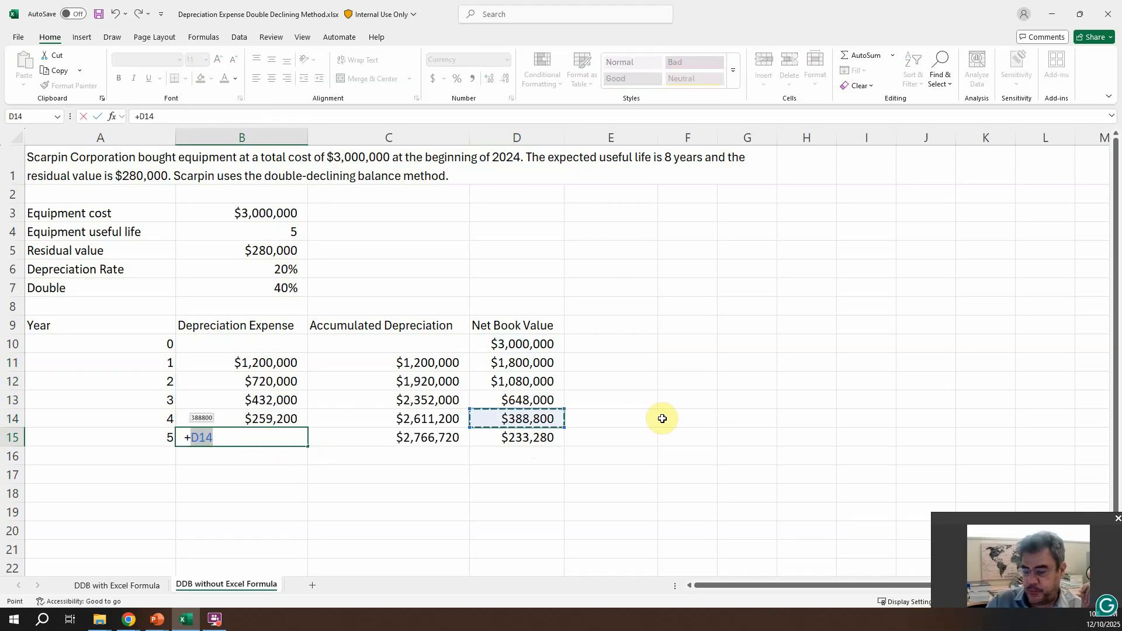
pyautogui.write('-')
pyautogui.click(271, 251)
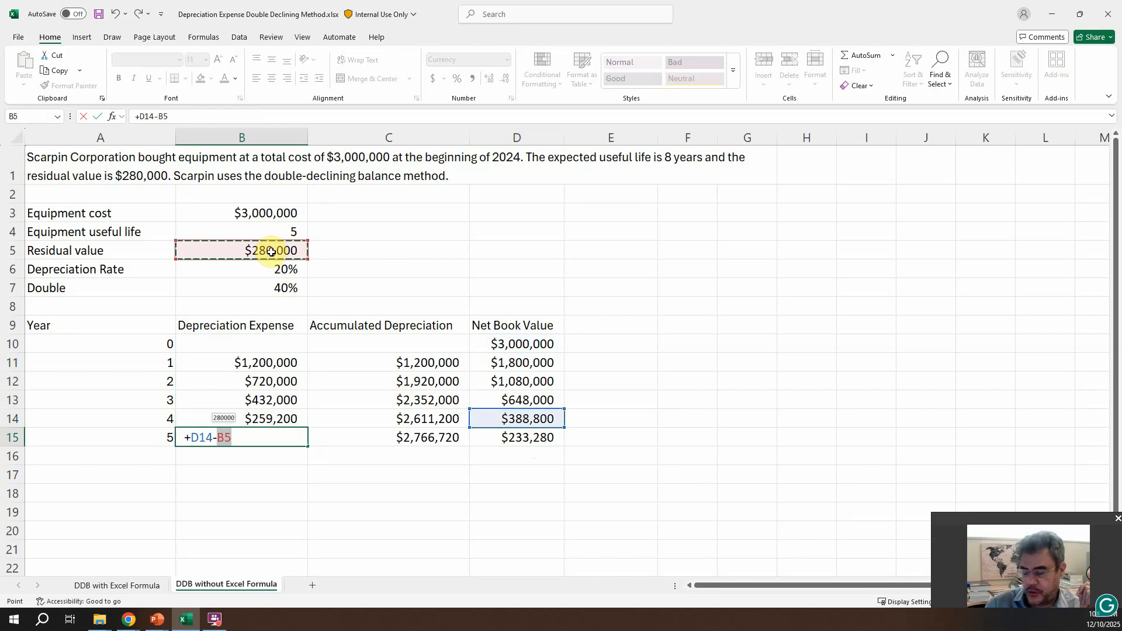
pyautogui.press('Return')
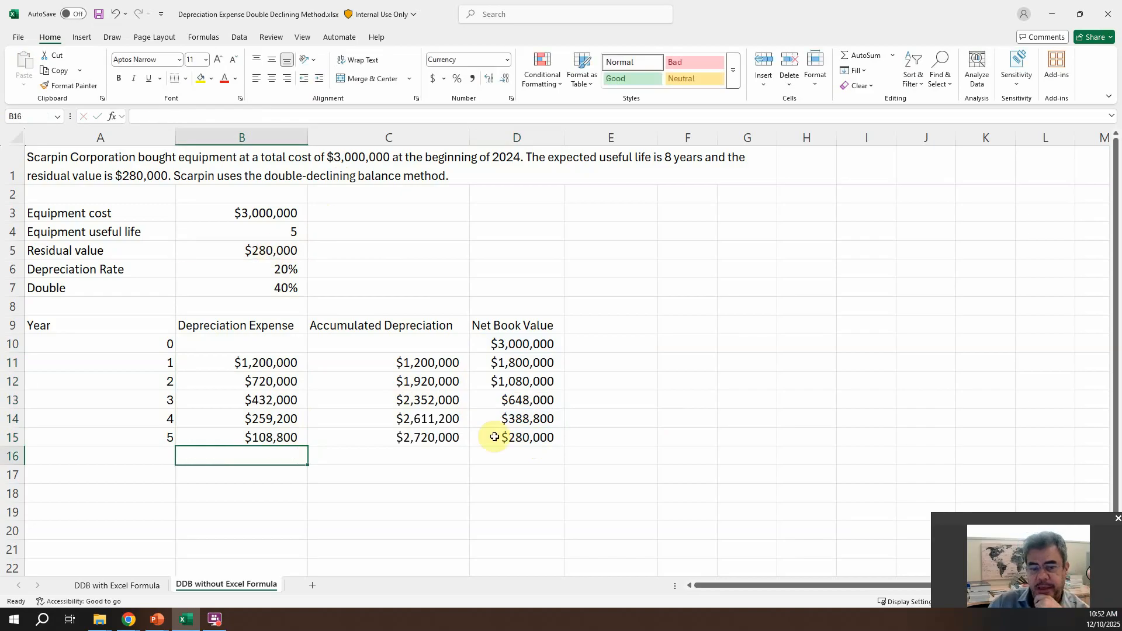
# Step: Highlight the year 5 depreciation expense in B15 with a light green fill
pyautogui.click(281, 437)
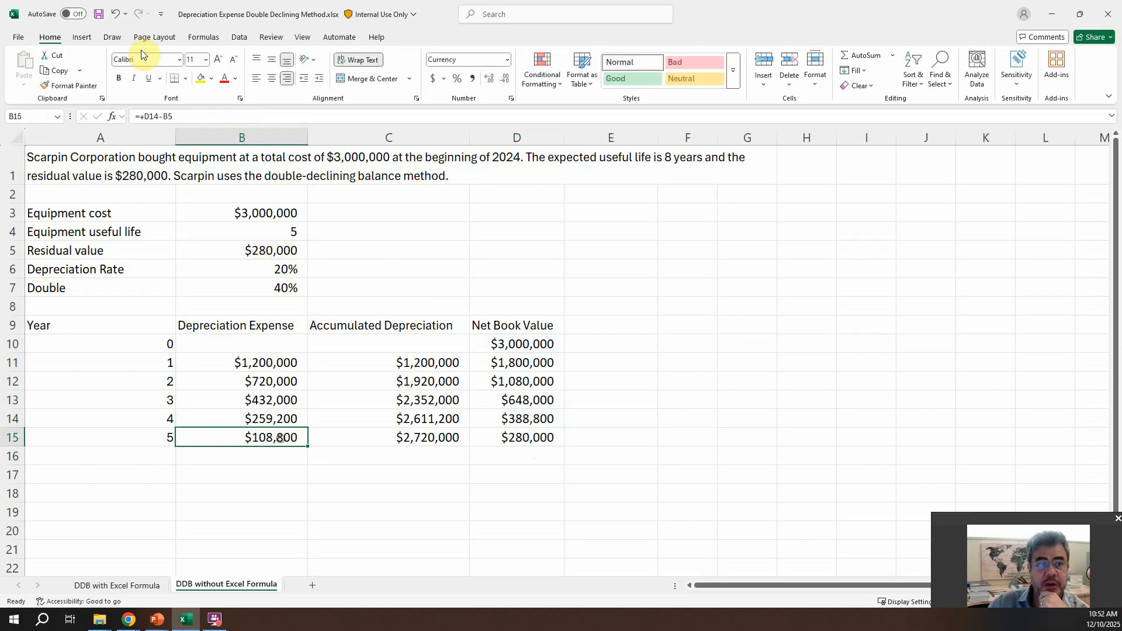
pyautogui.click(211, 79)
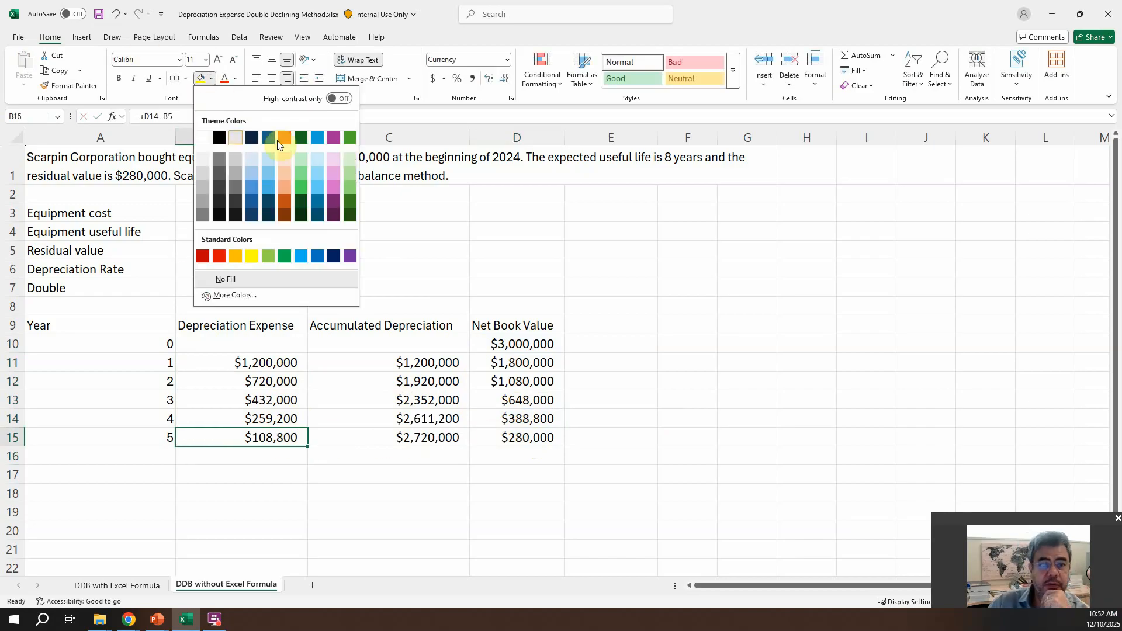
pyautogui.click(349, 160)
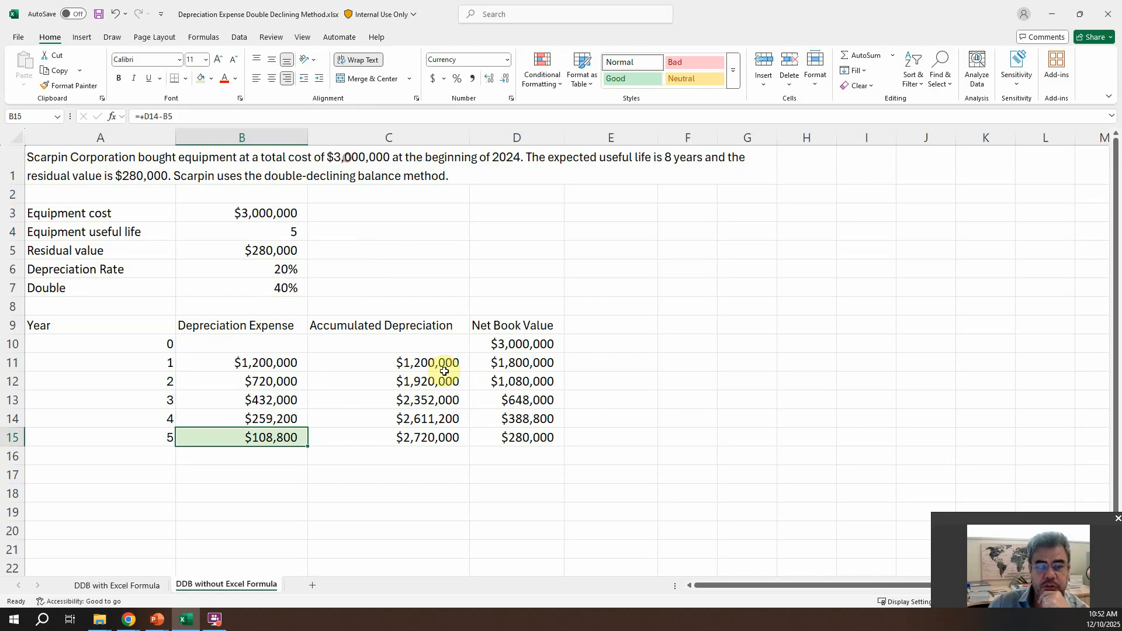
# Step: Highlight the year 5 net book value in D15 and the residual value in B5 with a yellow fill
pyautogui.click(529, 439)
pyautogui.click(211, 78)
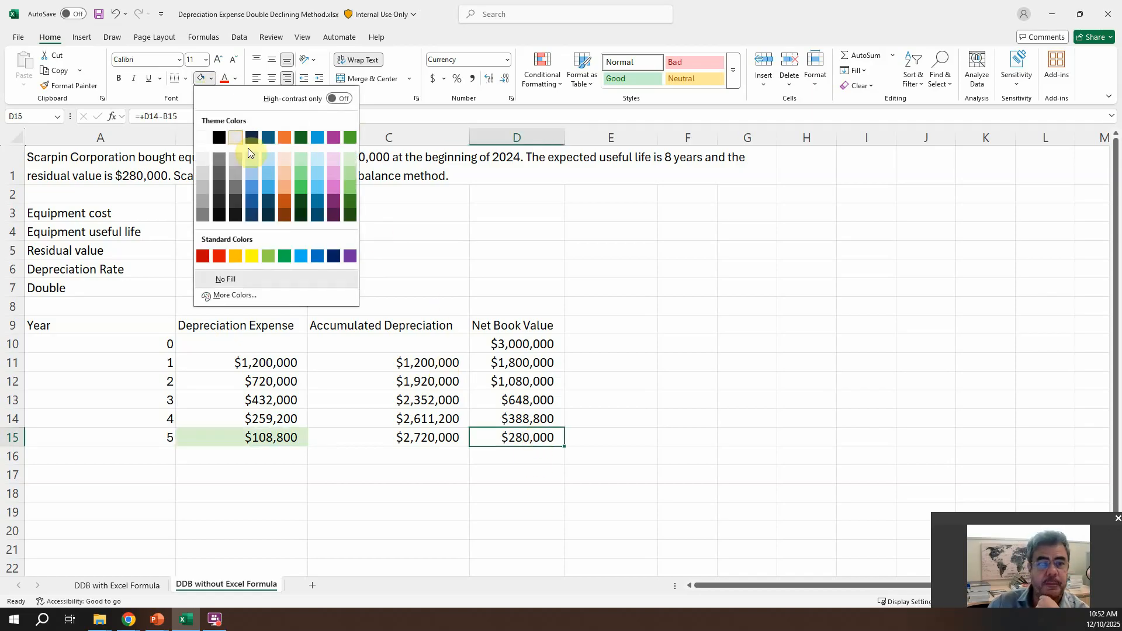
pyautogui.click(251, 256)
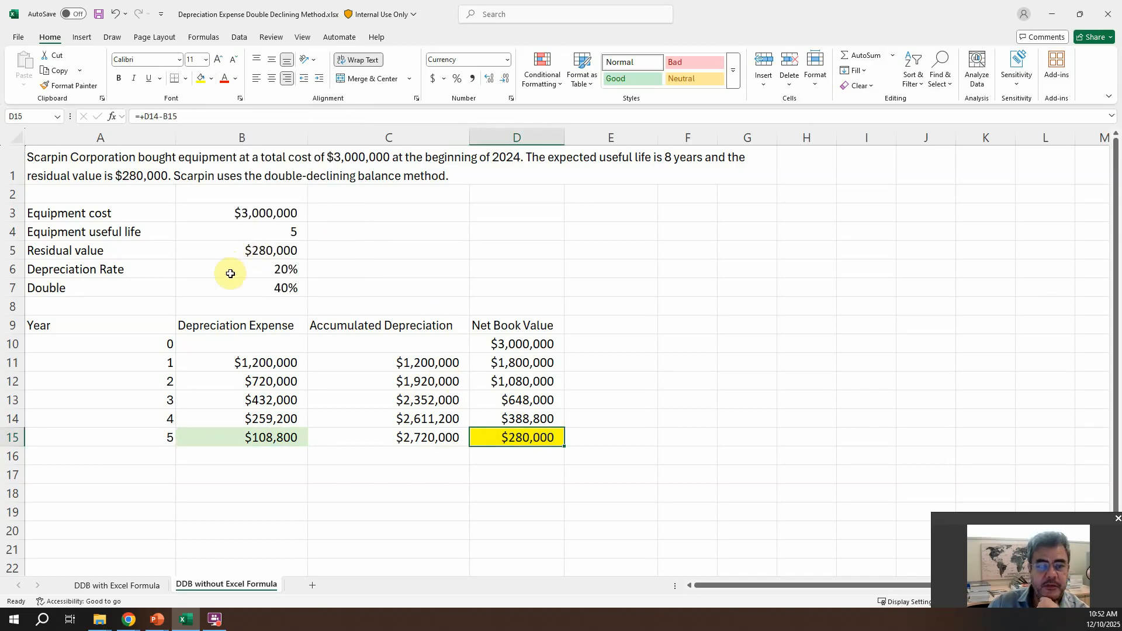
pyautogui.click(257, 249)
pyautogui.click(201, 78)
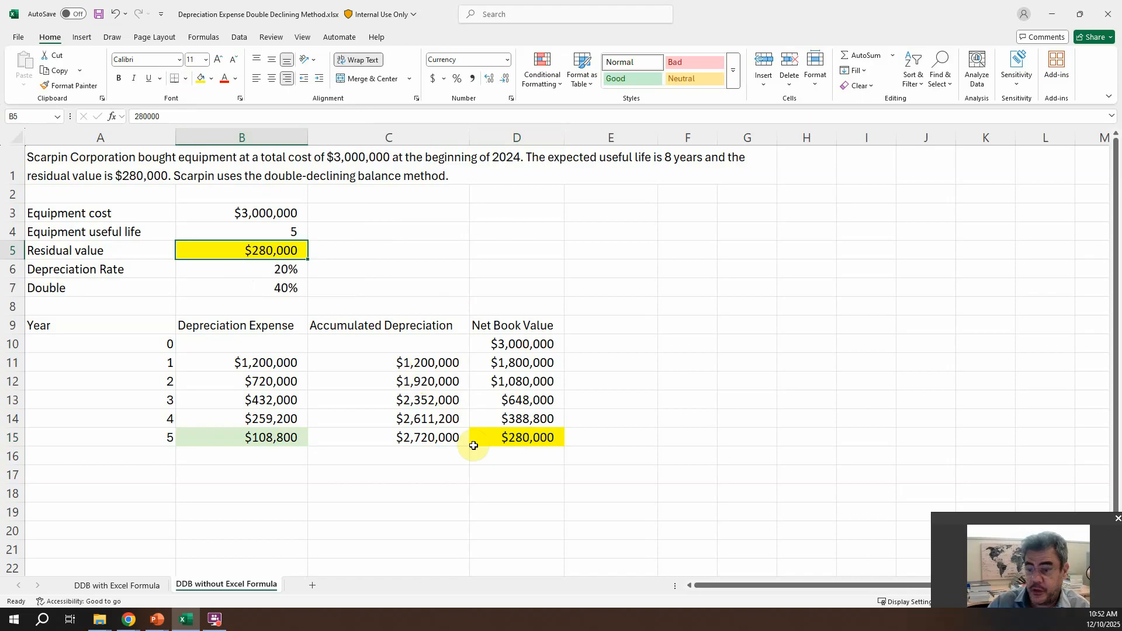
# Step: On the DDB with Excel Formula sheet, link the year 0 net book value in D8 to the equipment cost in B3
pyautogui.click(128, 583)
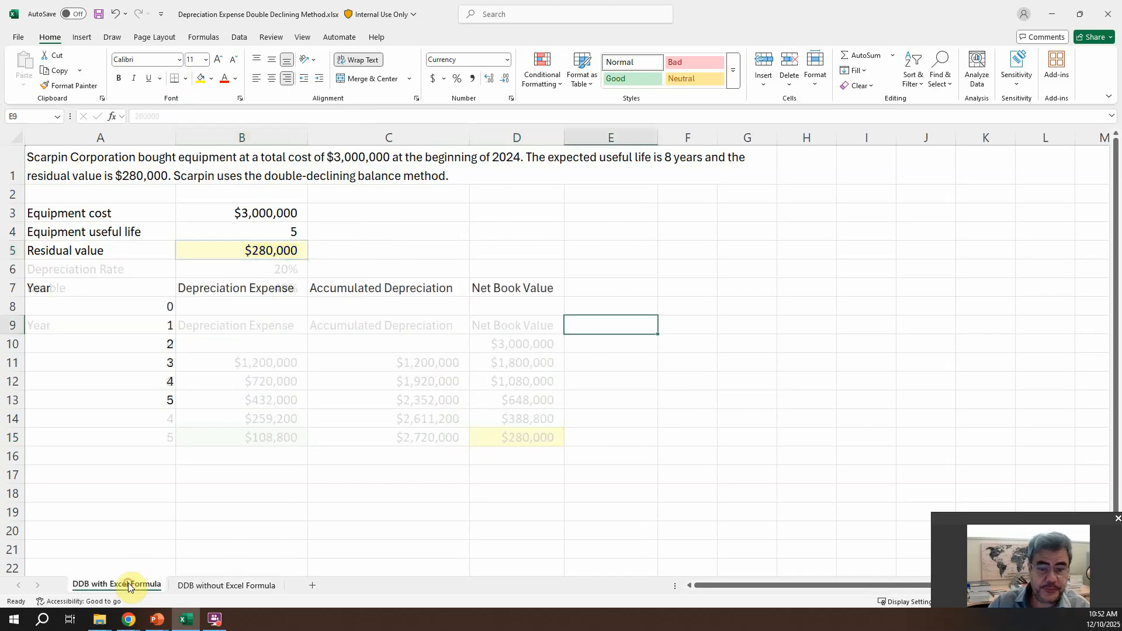
pyautogui.click(515, 304)
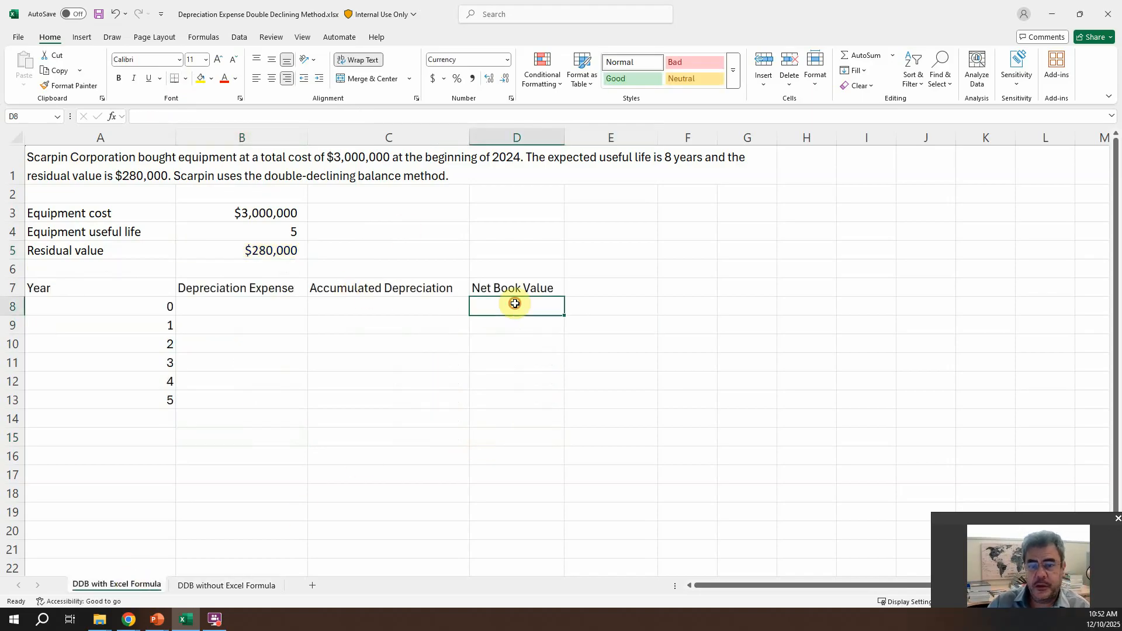
pyautogui.write('+')
pyautogui.click(265, 211)
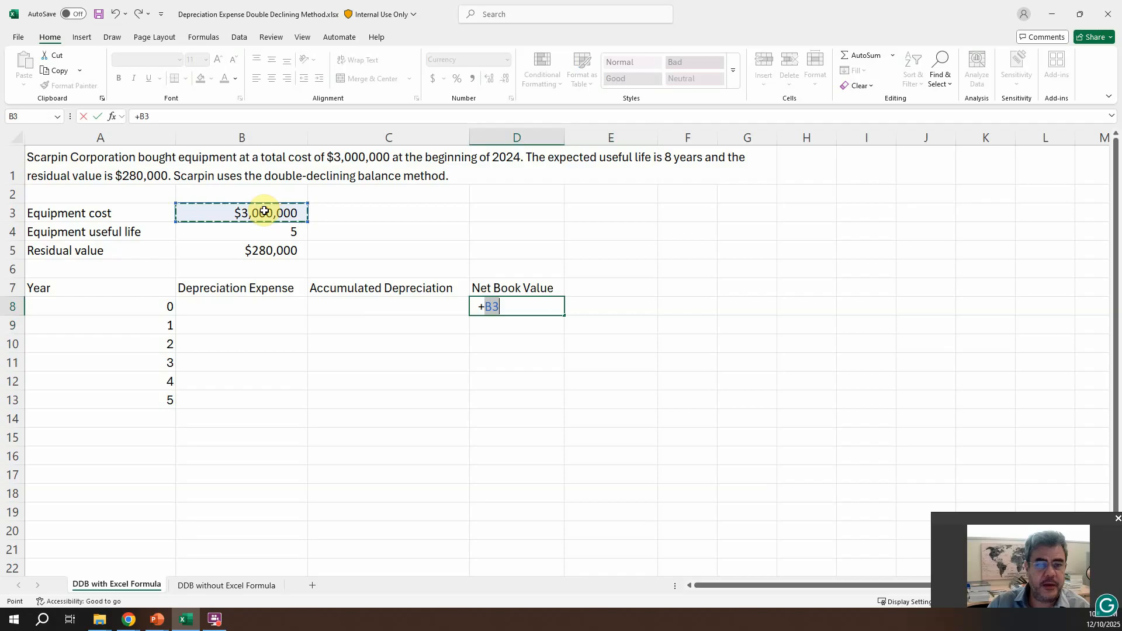
pyautogui.press('Return')
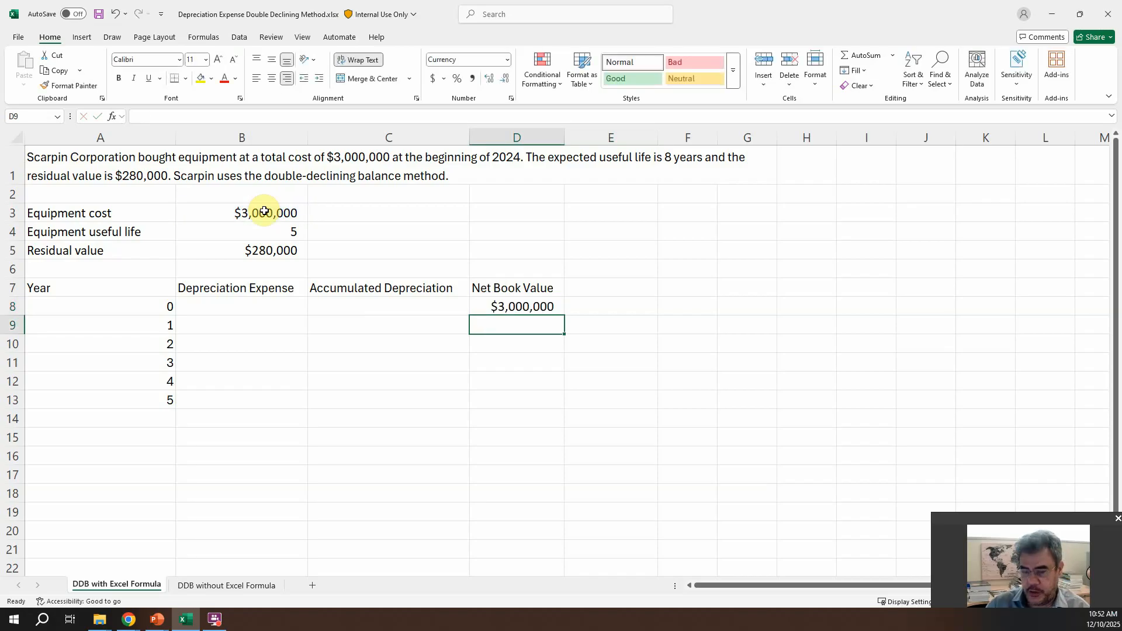
# Step: Calculate the year 1 accumulated depreciation in C9 as C8+B9, the prior balance plus the year's expense
pyautogui.press('Left')
pyautogui.write('+')
pyautogui.press('Up')
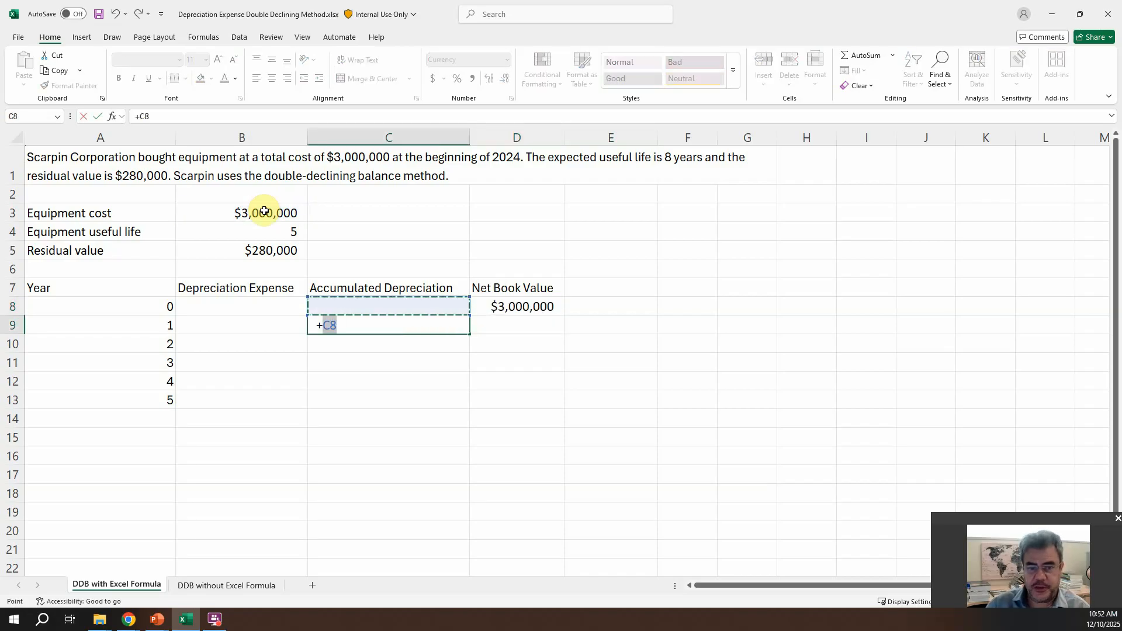
pyautogui.write('+')
pyautogui.press('Left')
pyautogui.press('Return')
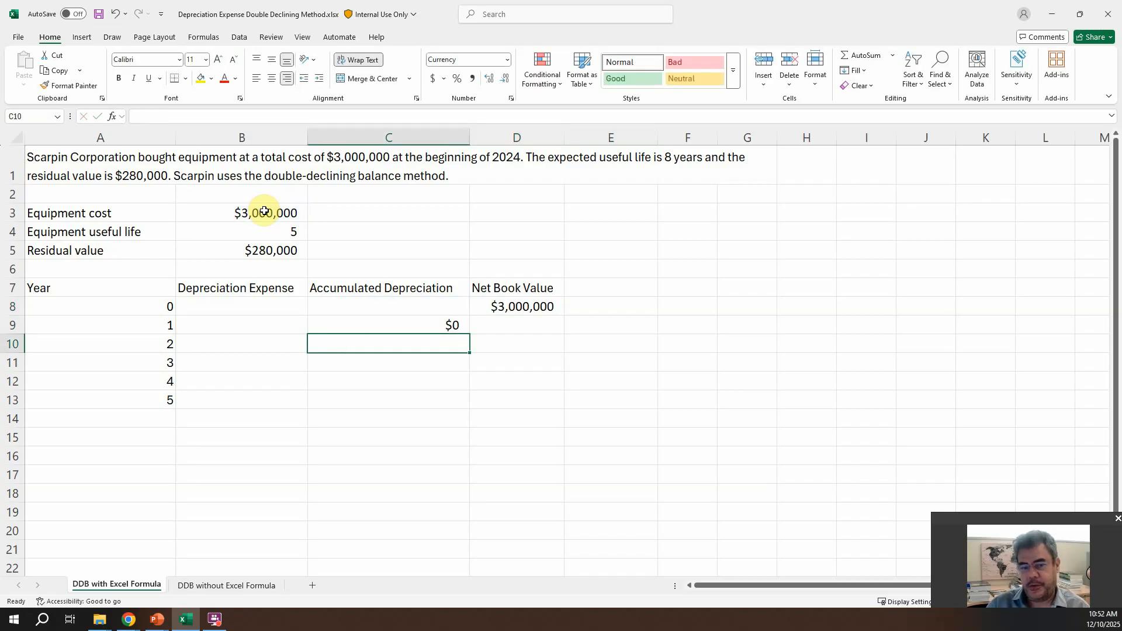
# Step: Calculate the year 1 net book value in D9 as D8-B9, the prior net book value less the depreciation expense
pyautogui.press('Up')
pyautogui.press('Right')
pyautogui.write('+')
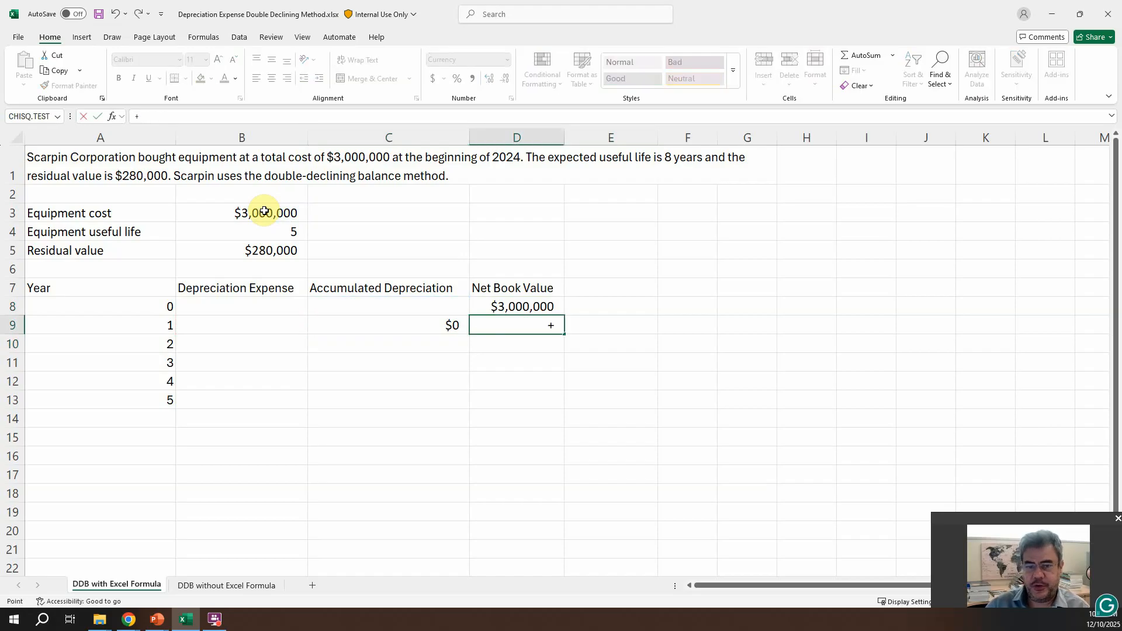
pyautogui.press('Up')
pyautogui.write('-')
pyautogui.press('Left')
pyautogui.press('Left')
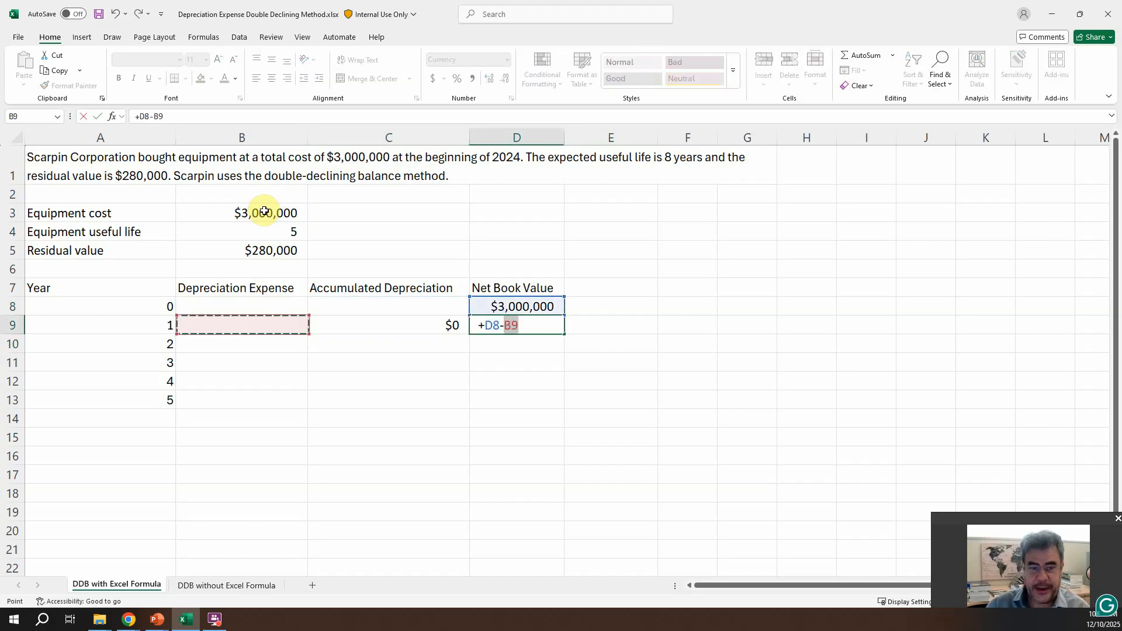
pyautogui.press('Return')
# Step: Copy the accumulated depreciation and net book value formulas in C9:D9 down through year 5 in row 13
pyautogui.press('Up')
pyautogui.press('Left')
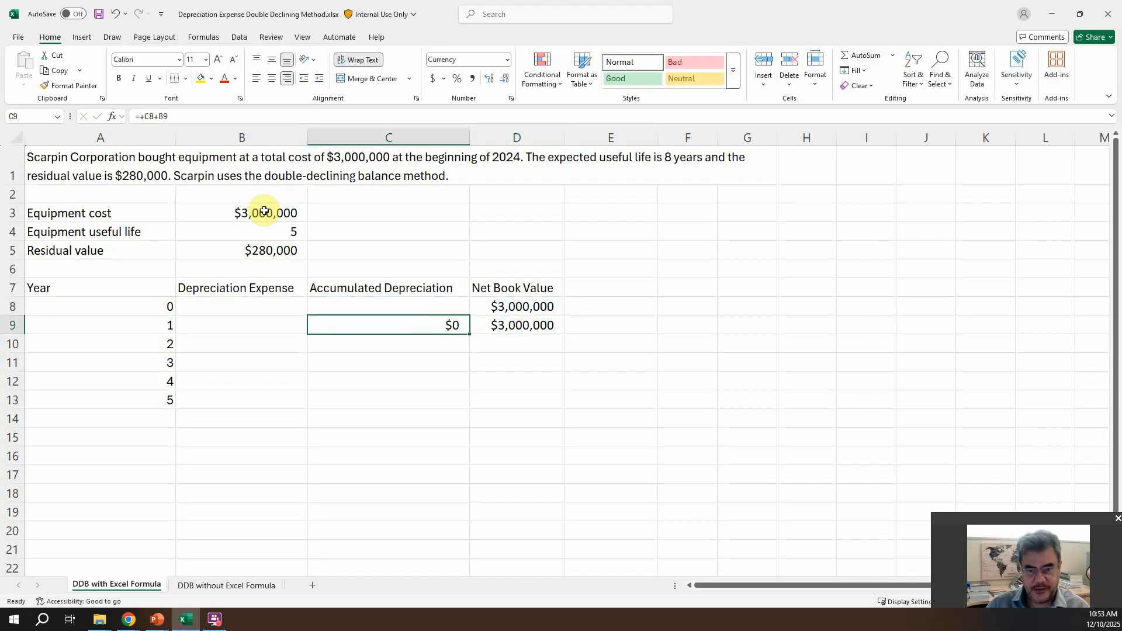
pyautogui.hotkey('shift', 'Right')
pyautogui.hotkey('ctrl', 'c')
pyautogui.hotkey('shift', 'Down')
pyautogui.hotkey('shift', 'Down')
pyautogui.hotkey('shift', 'Down')
pyautogui.hotkey('shift', 'Down')
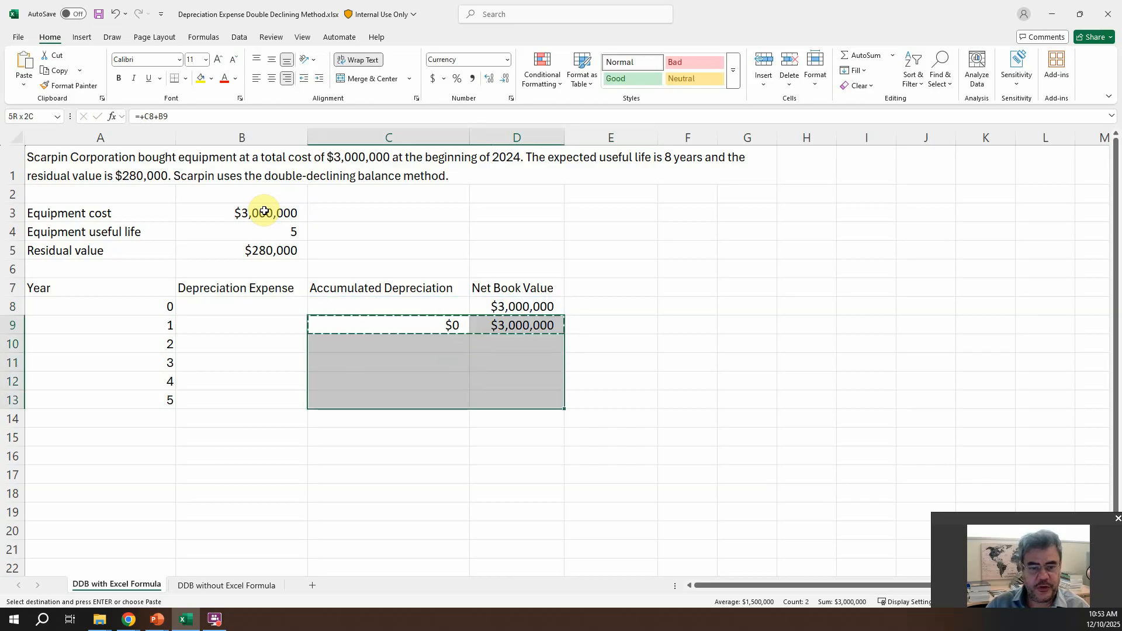
pyautogui.press('Return')
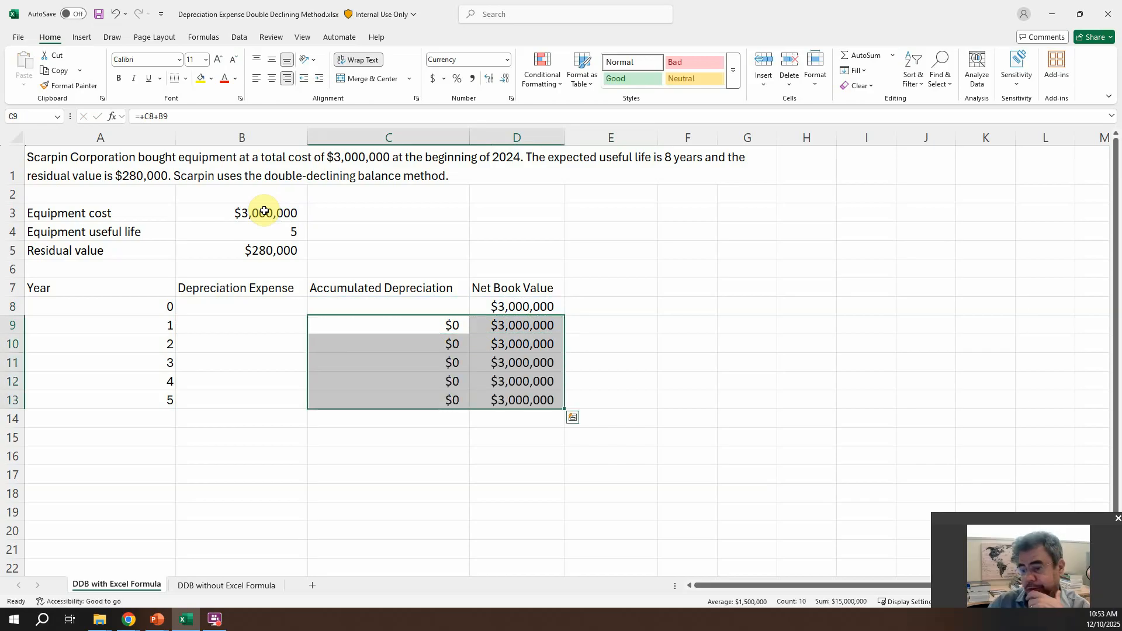
# Step: Insert the DDB function from the All category into the year 1 depreciation expense cell B9
pyautogui.click(263, 328)
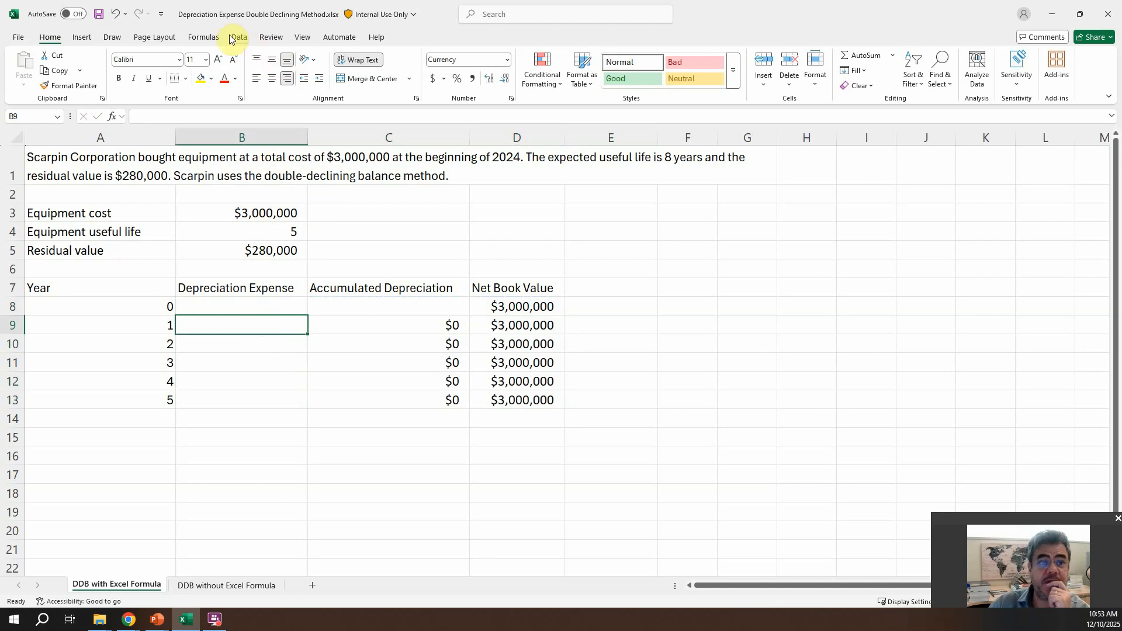
pyautogui.click(203, 37)
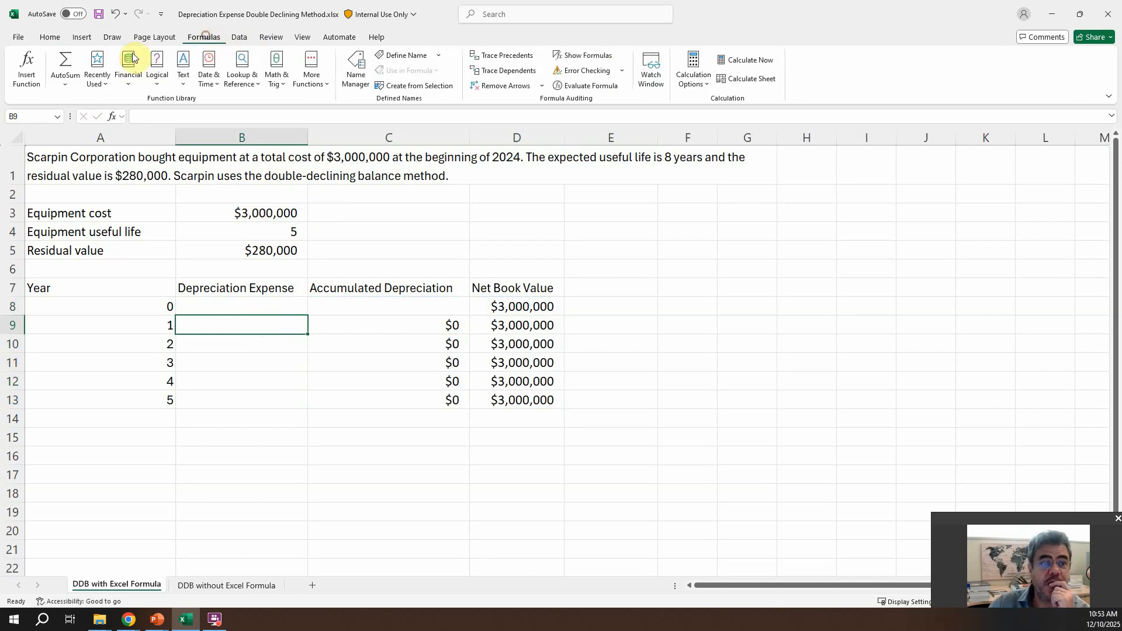
pyautogui.click(20, 70)
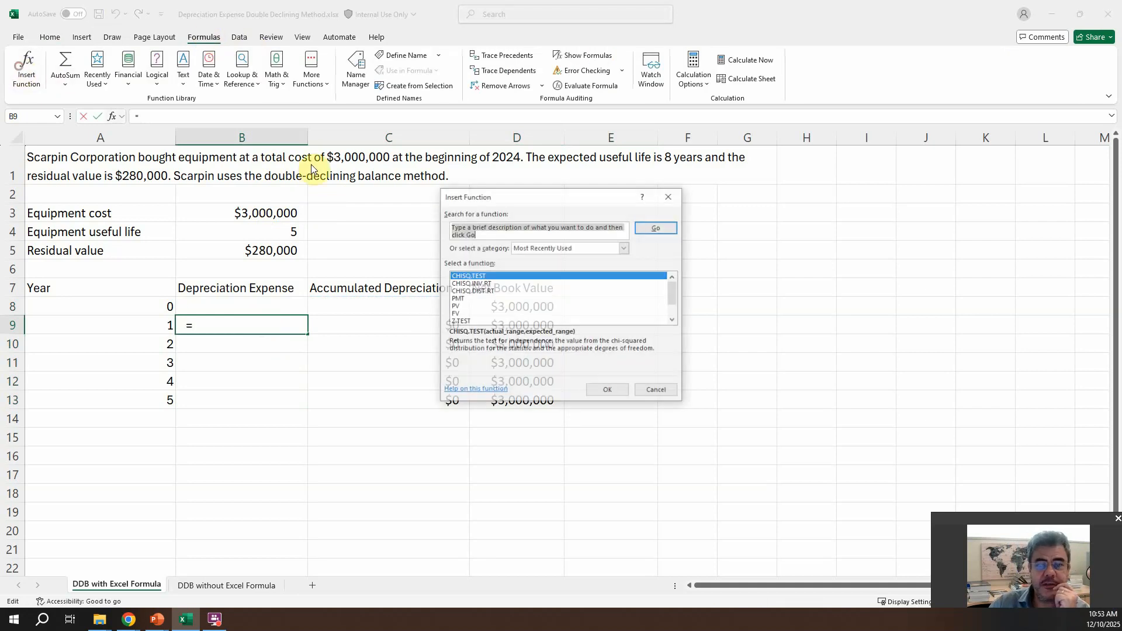
pyautogui.click(575, 250)
pyautogui.click(555, 258)
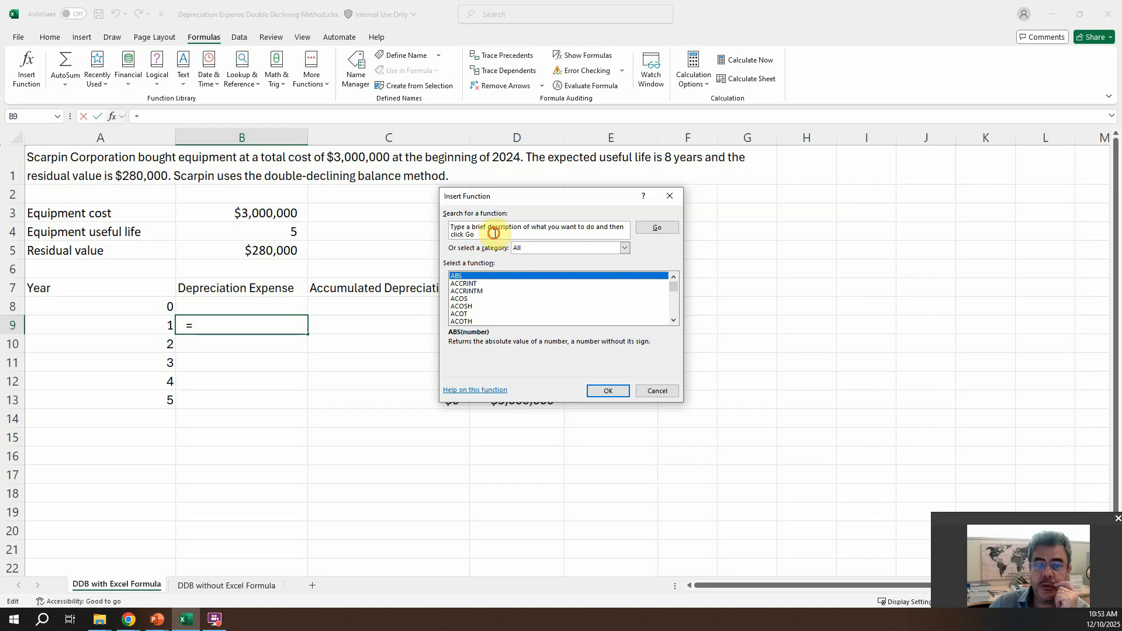
pyautogui.click(494, 233)
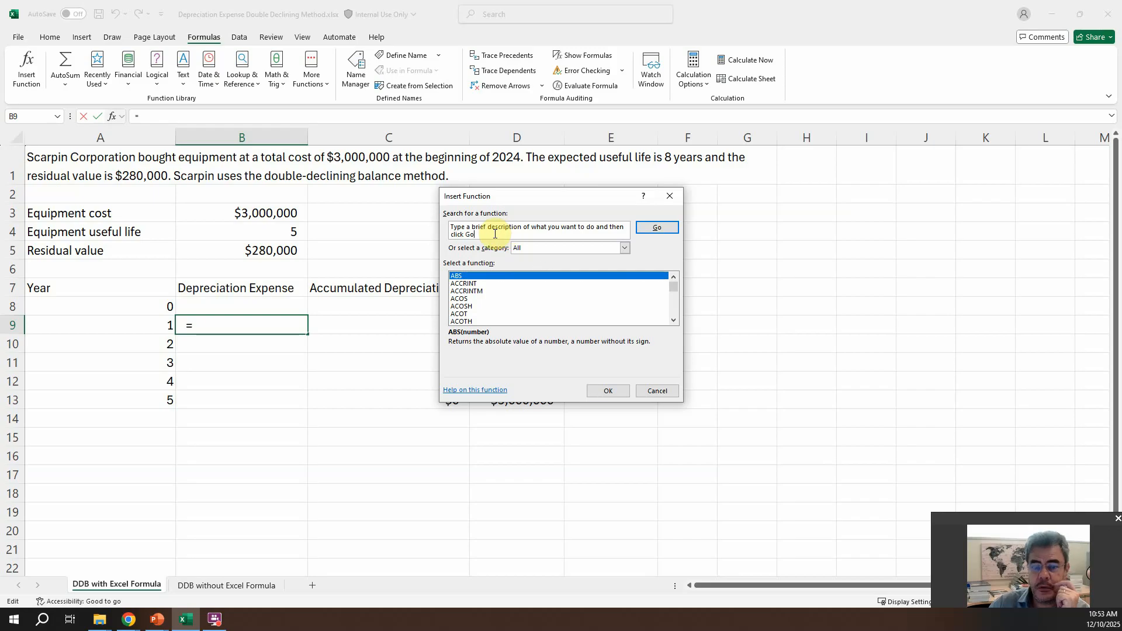
pyautogui.click(458, 293)
pyautogui.press('d')
pyautogui.click(673, 320)
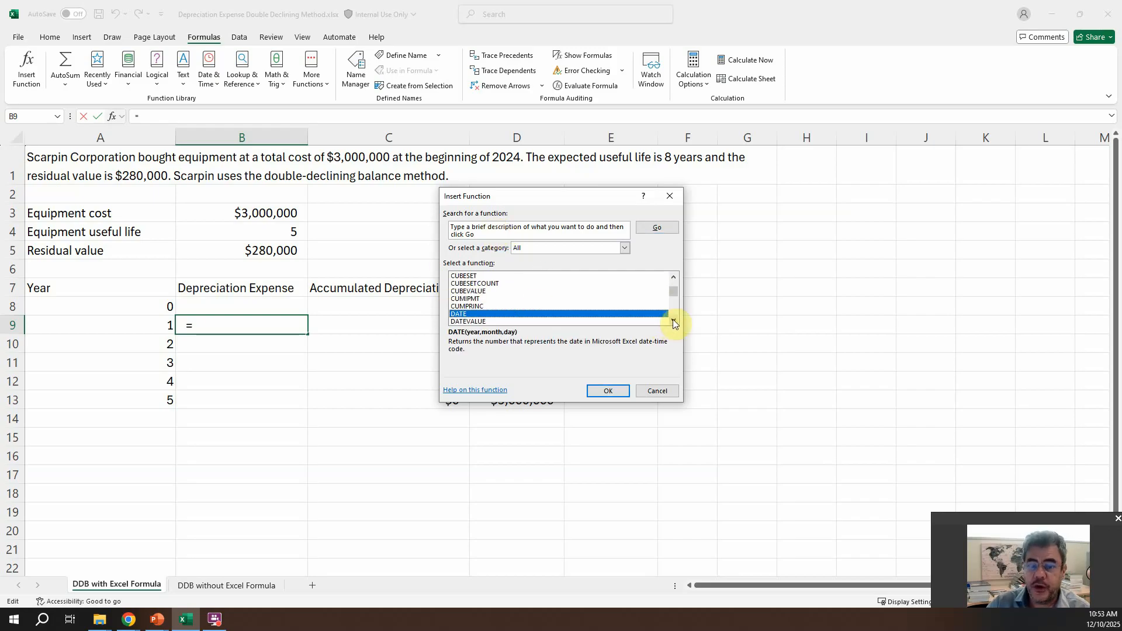
pyautogui.click(673, 320)
pyautogui.click(673, 320)
pyautogui.click(674, 320)
pyautogui.click(673, 320)
pyautogui.click(673, 321)
pyautogui.click(673, 321)
pyautogui.click(673, 320)
pyautogui.click(673, 320)
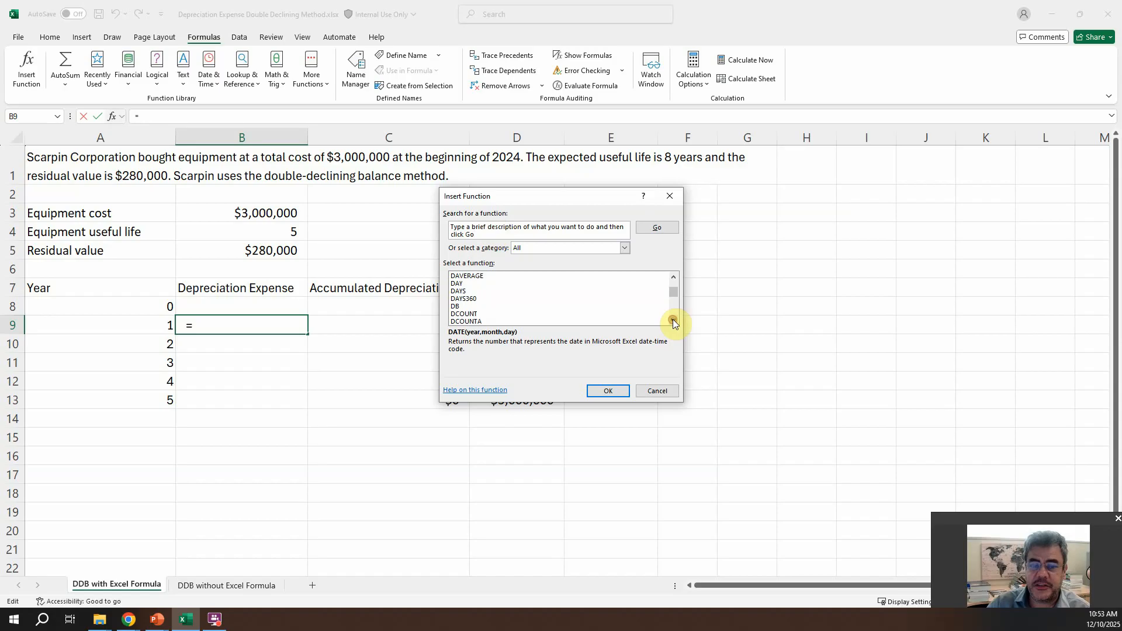
pyautogui.click(673, 320)
pyautogui.click(460, 314)
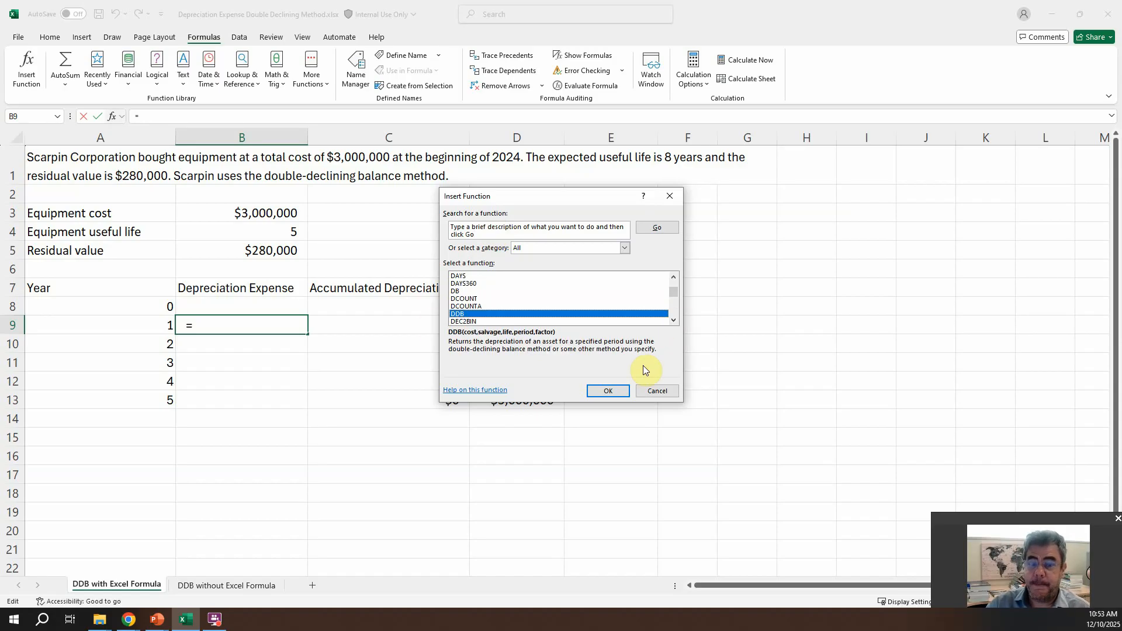
pyautogui.click(606, 391)
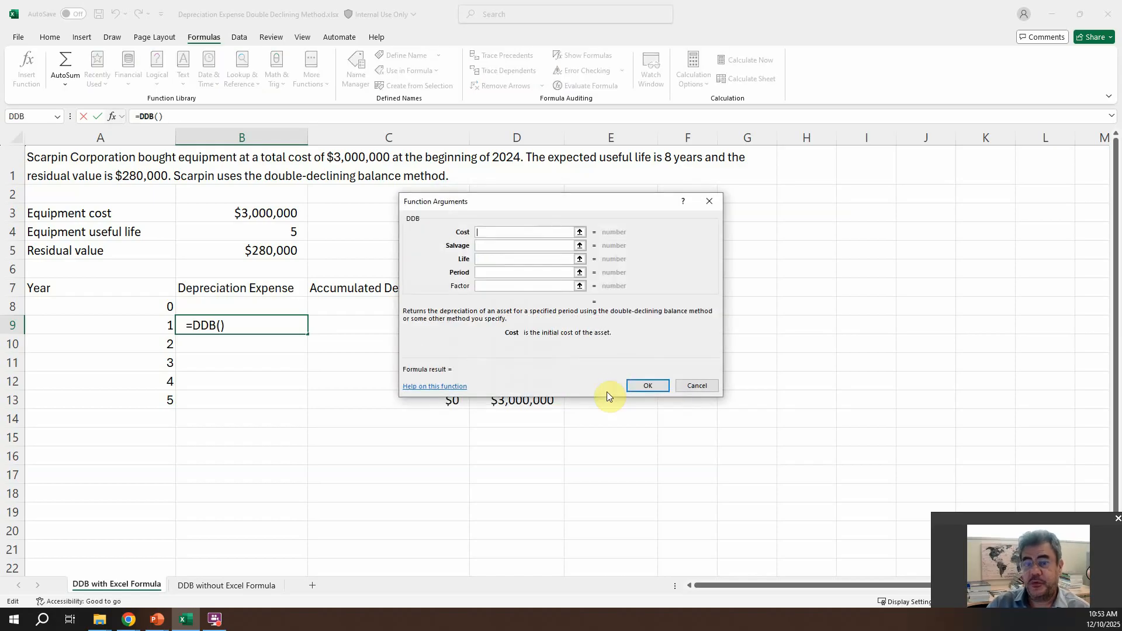
# Step: Set the DDB function's Cost to the absolute reference $B$3 and its Salvage to $B$5
pyautogui.moveTo(527, 202); pyautogui.dragTo(692, 217)
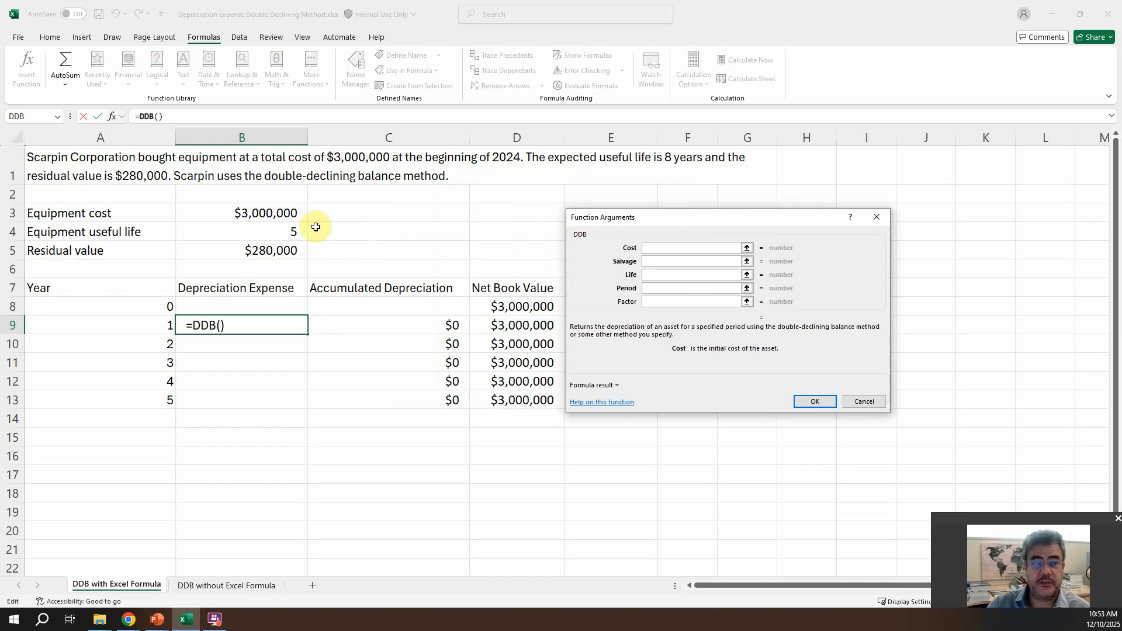
pyautogui.click(275, 213)
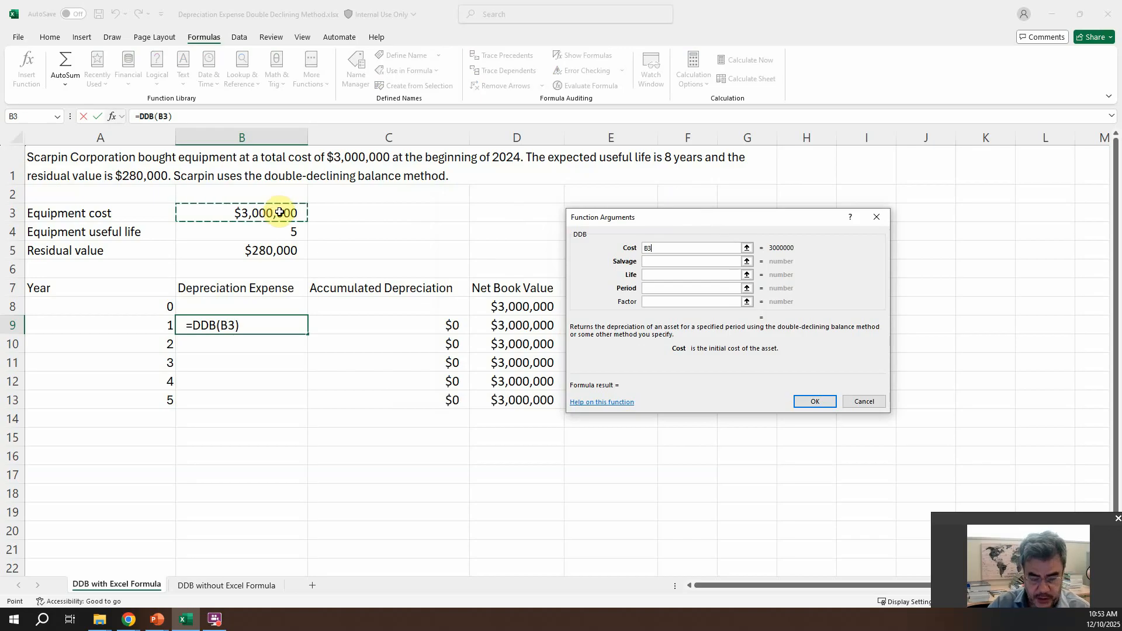
pyautogui.press('F4')
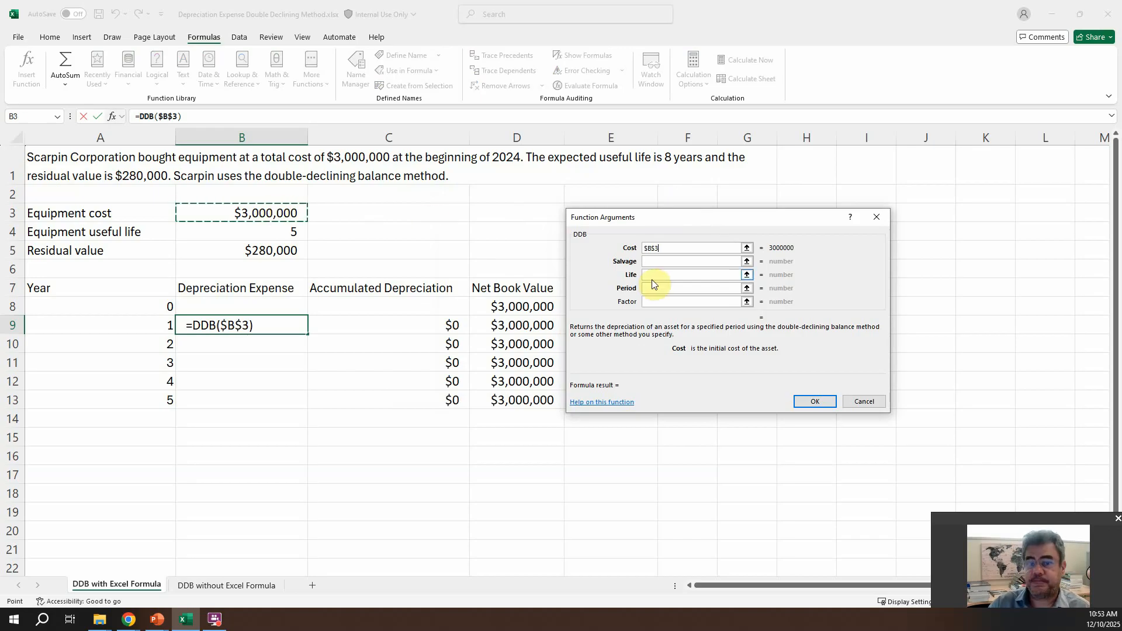
pyautogui.click(657, 261)
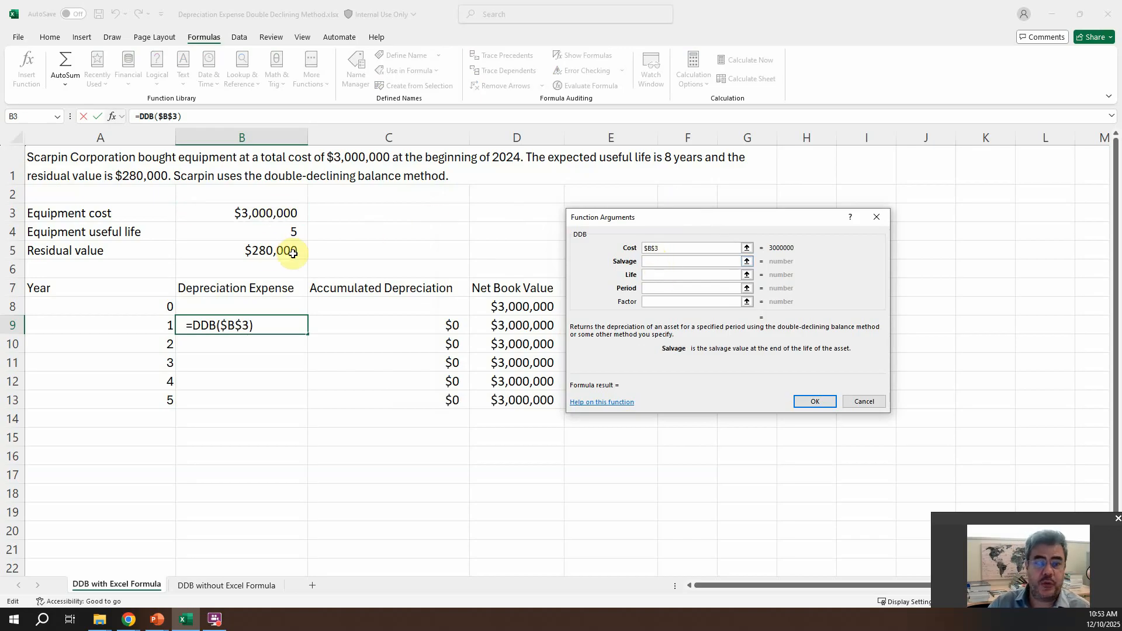
pyautogui.click(269, 253)
pyautogui.press('F4')
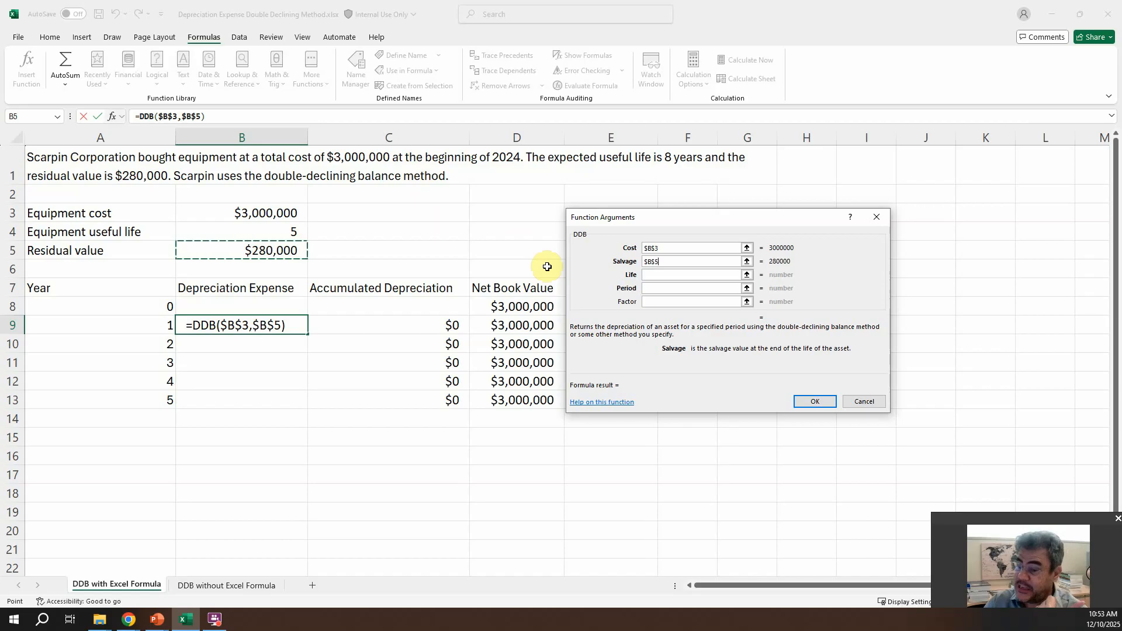
# Step: Set the DDB function's Life to $B$4 and Period to A9, leave Factor empty, and accept the formula
pyautogui.click(669, 275)
pyautogui.click(253, 232)
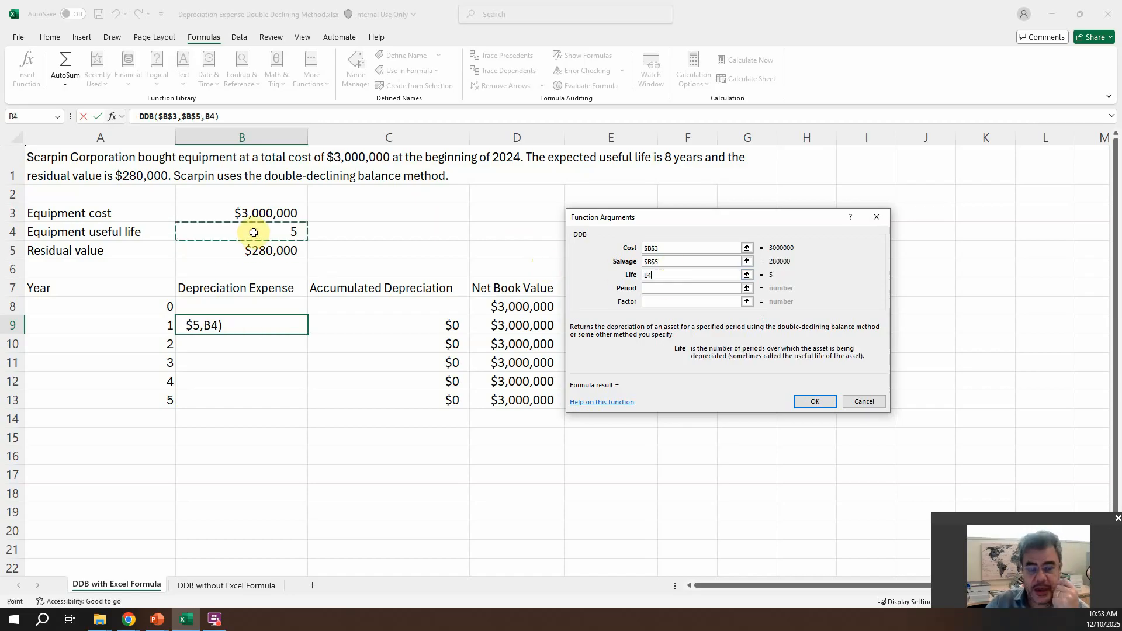
pyautogui.press('F4')
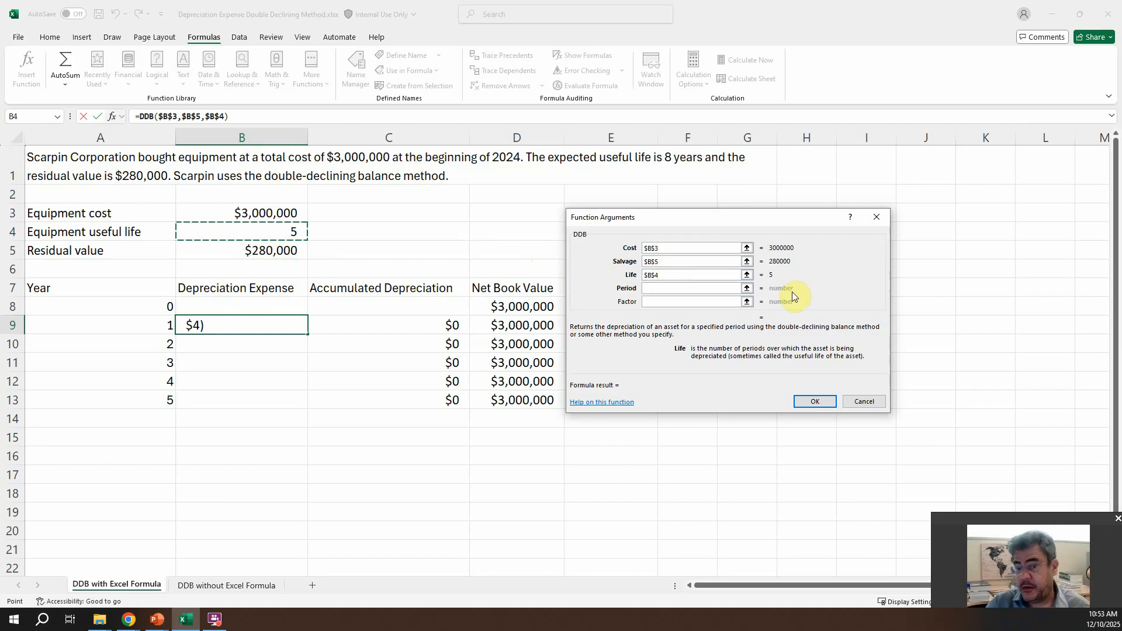
pyautogui.click(678, 288)
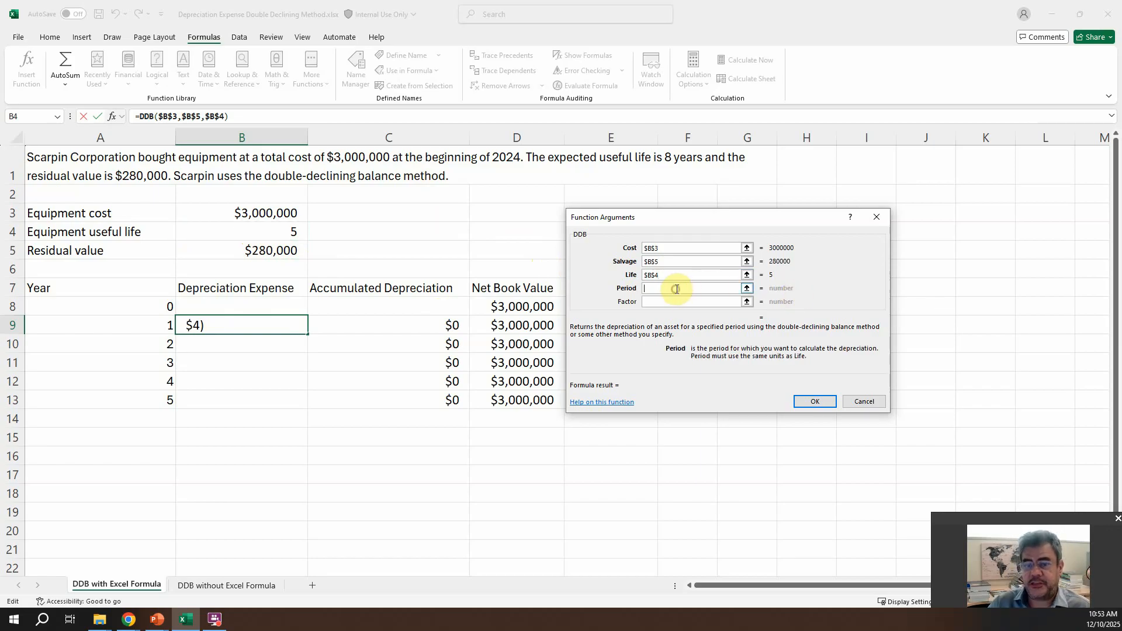
pyautogui.click(138, 326)
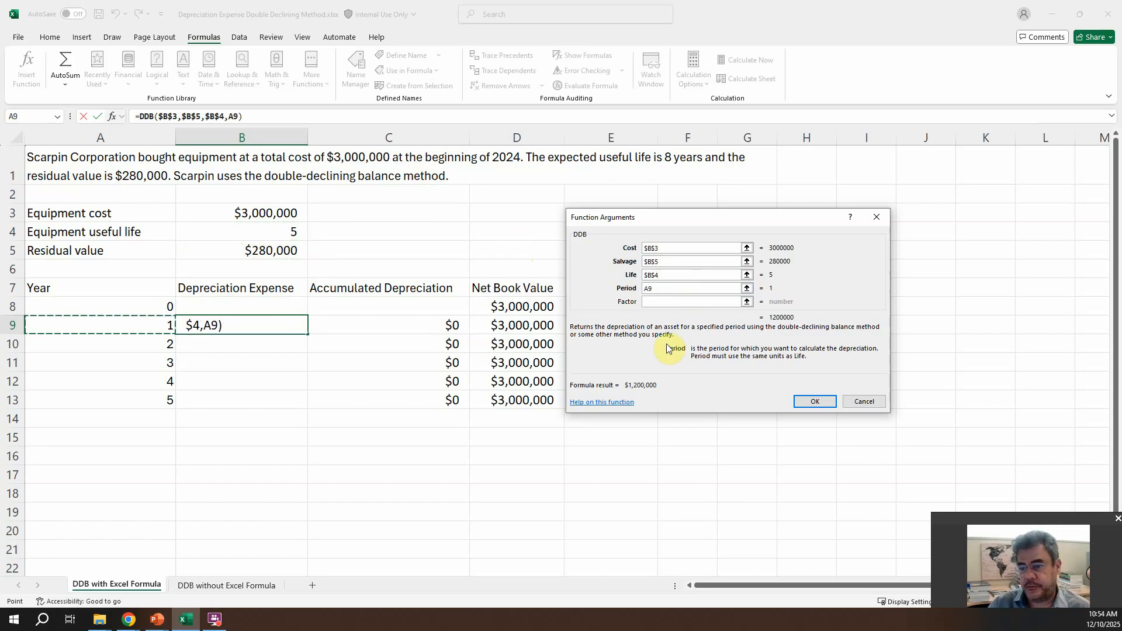
pyautogui.click(669, 301)
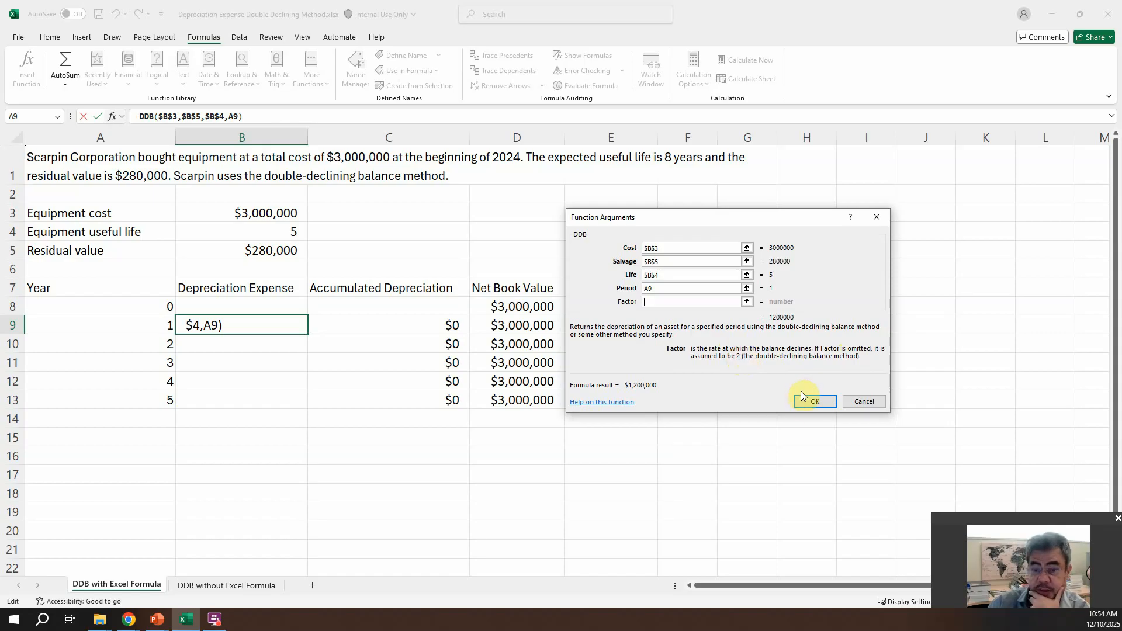
pyautogui.click(814, 402)
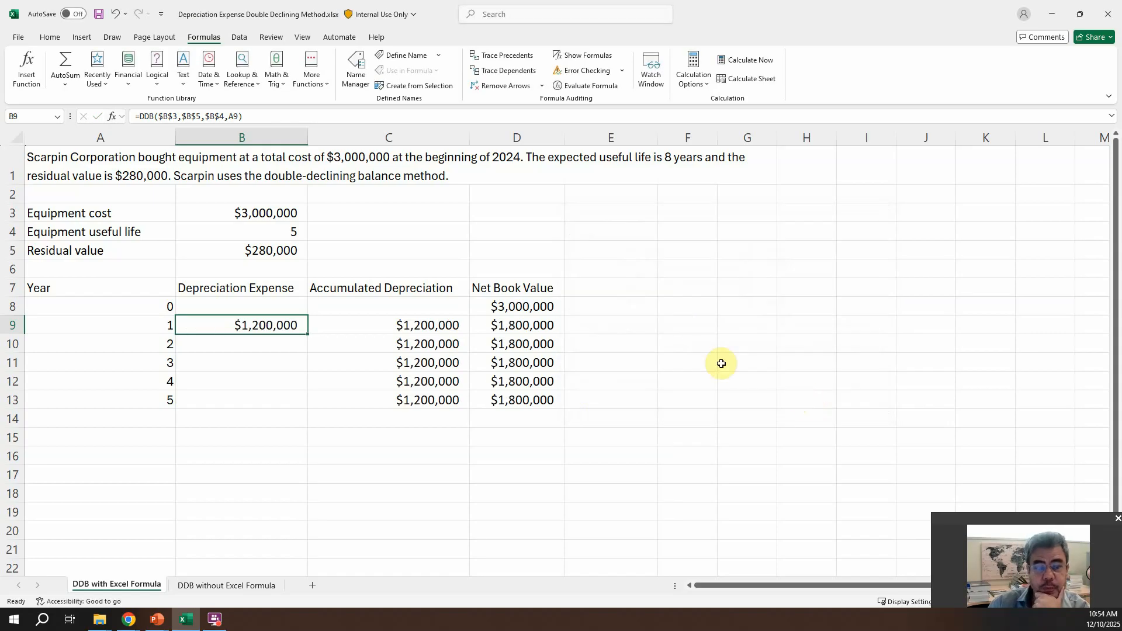
# Step: Check the year 1 expense against the DDB without Excel Formula sheet, and fill the DDB formula from B9 down to B13
pyautogui.click(249, 587)
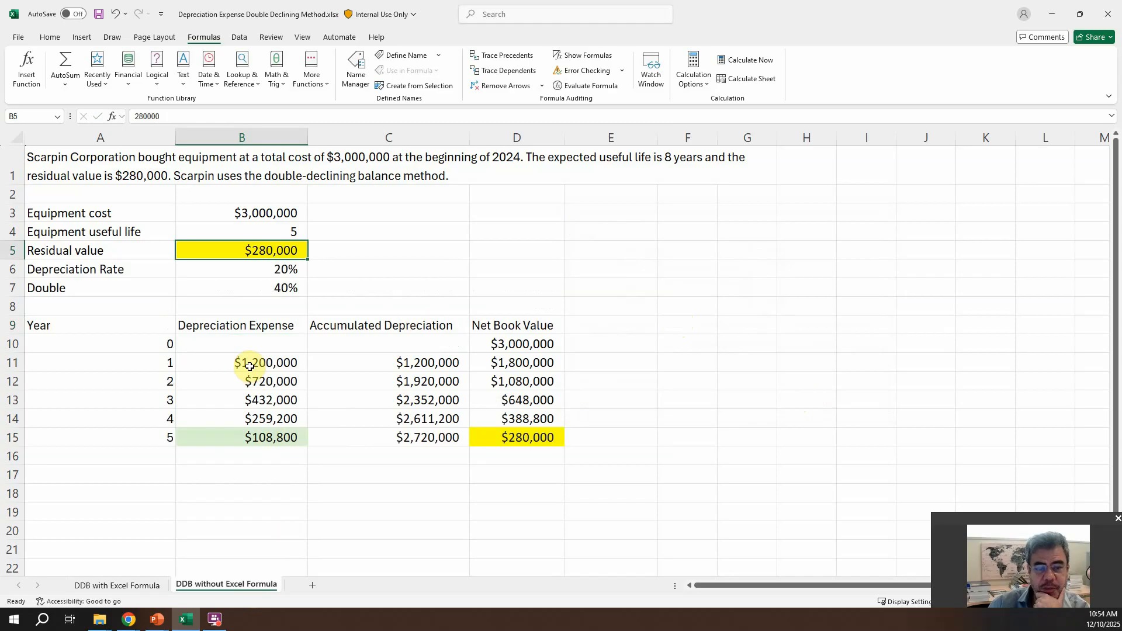
pyautogui.click(128, 584)
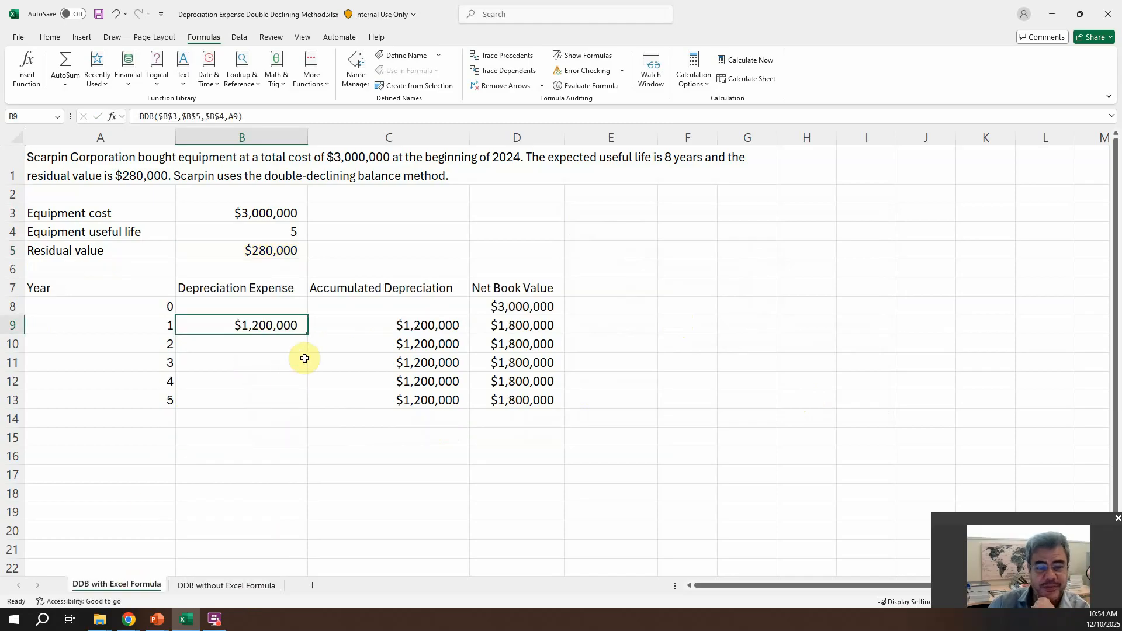
pyautogui.moveTo(304, 335); pyautogui.dragTo(298, 406)
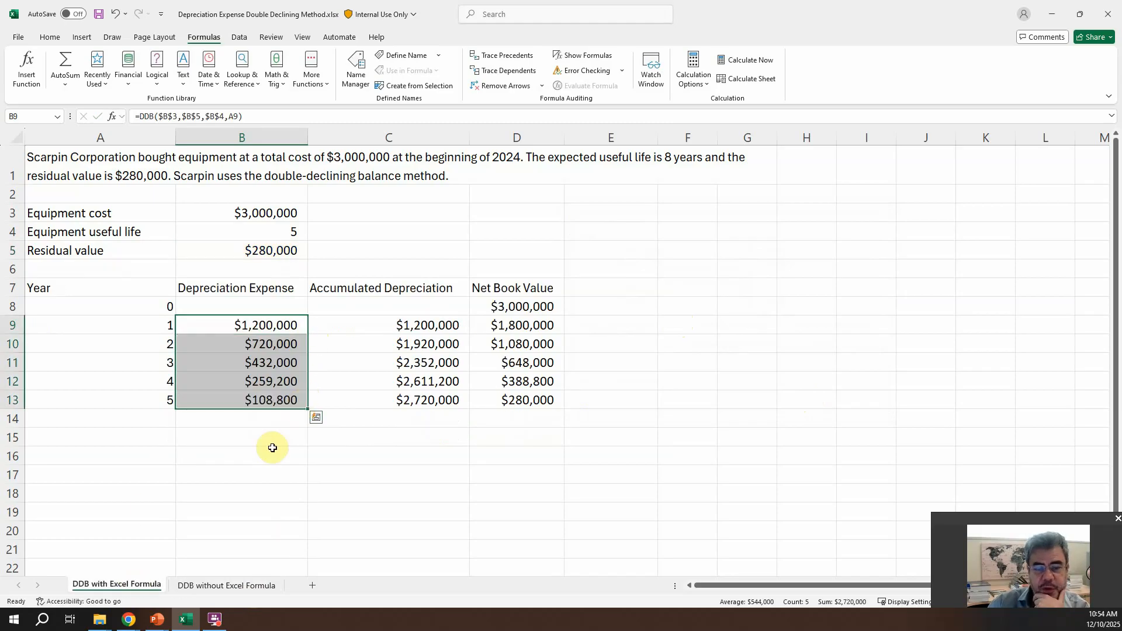
# Step: Compare the year 5 depreciation expense in B13 with the manually calculated one on the DDB without Excel Formula sheet
pyautogui.click(255, 400)
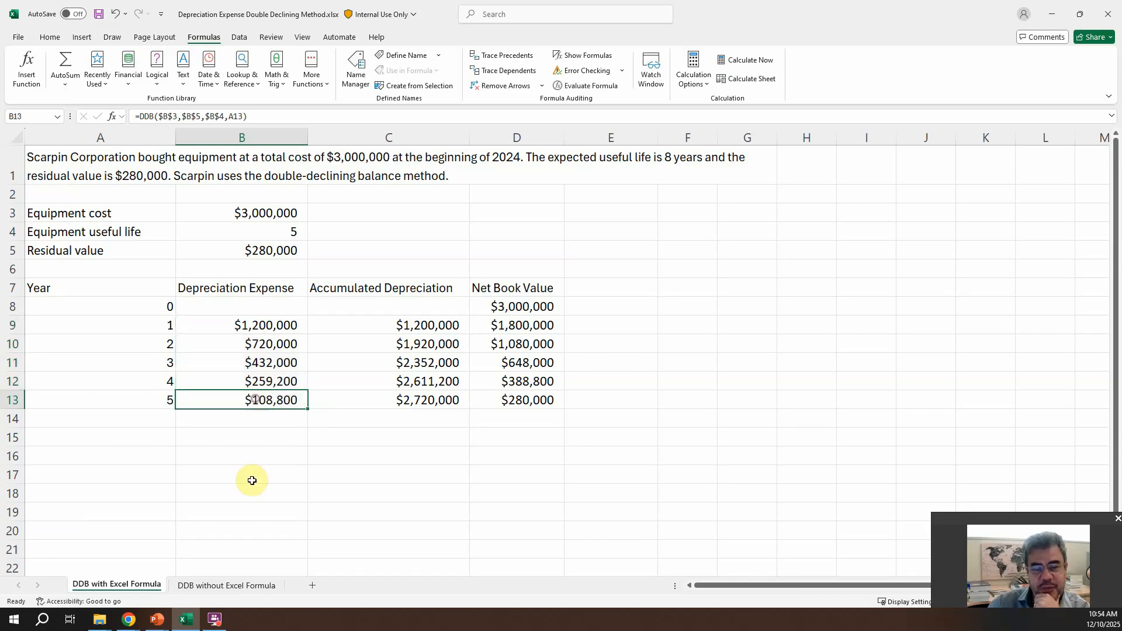
pyautogui.click(232, 585)
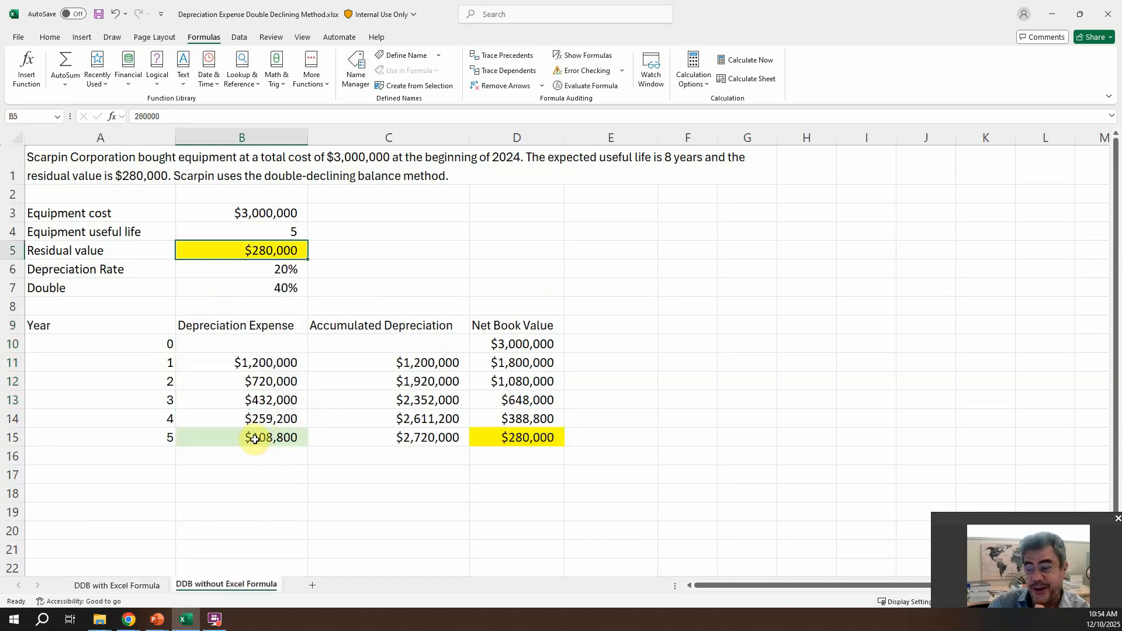
pyautogui.click(142, 586)
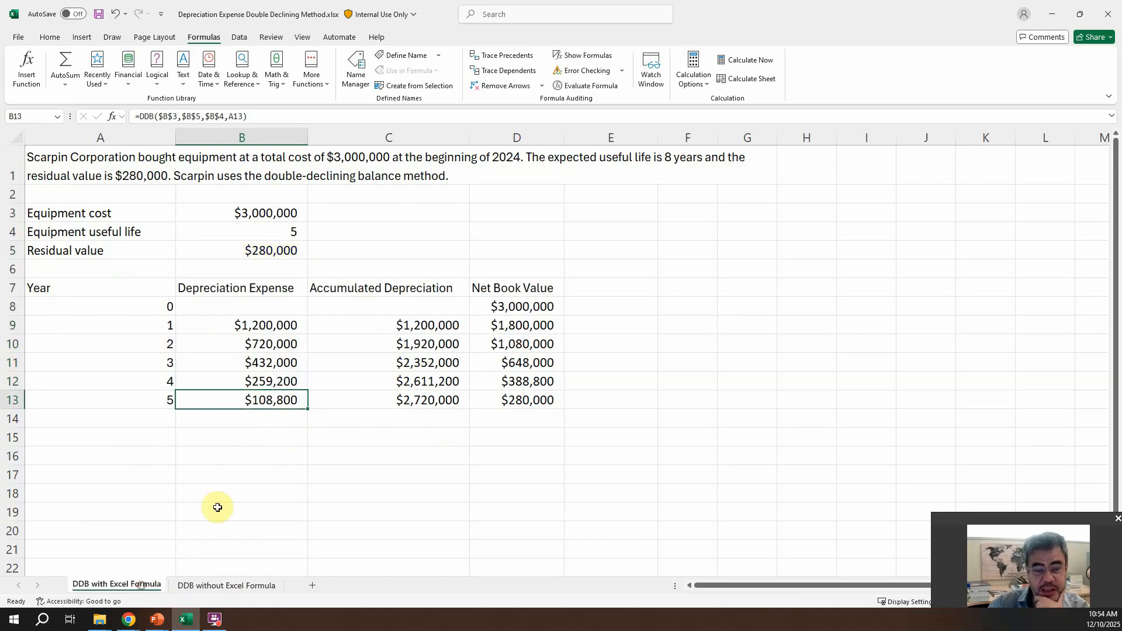
# Step: Fill the year 5 depreciation expense in B13 with the light green used on the DDB without Excel Formula sheet
pyautogui.click(49, 37)
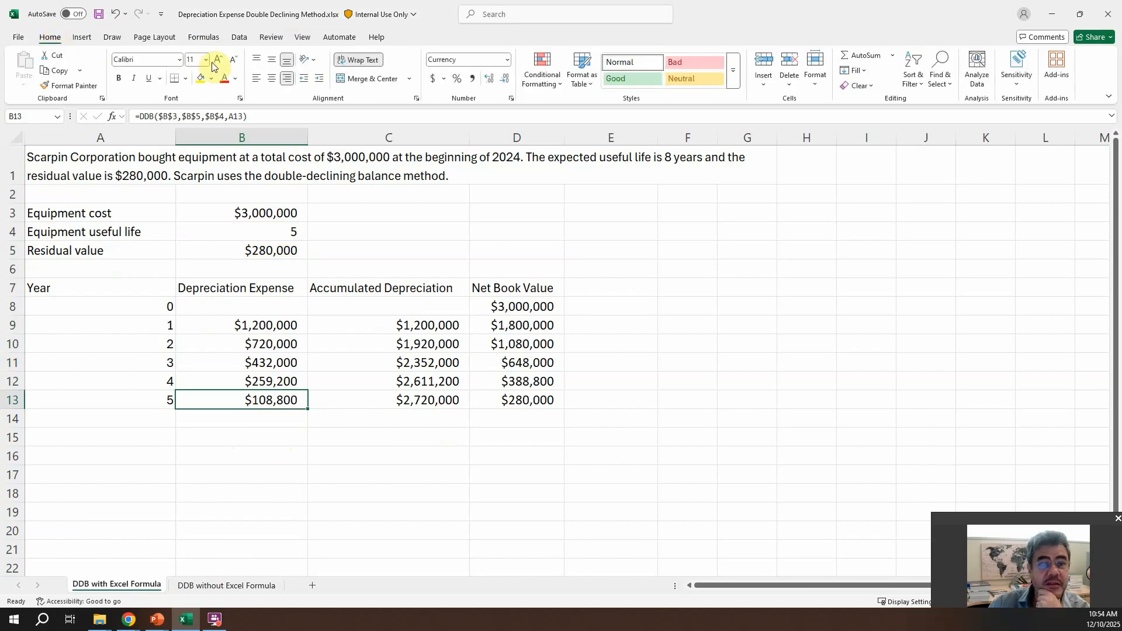
pyautogui.click(211, 79)
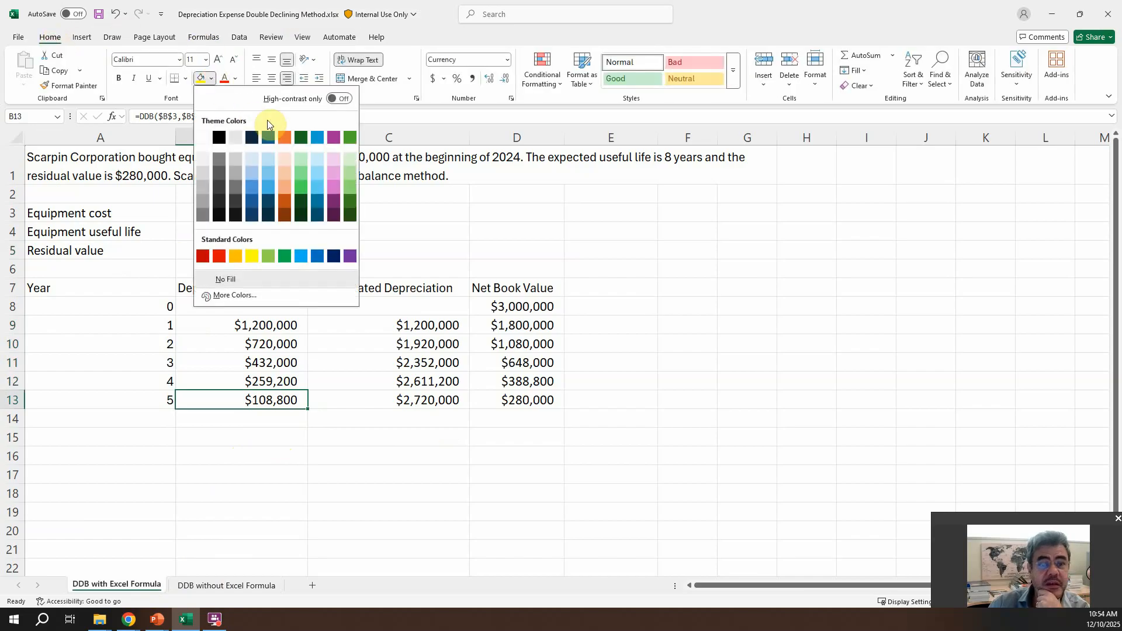
pyautogui.click(352, 175)
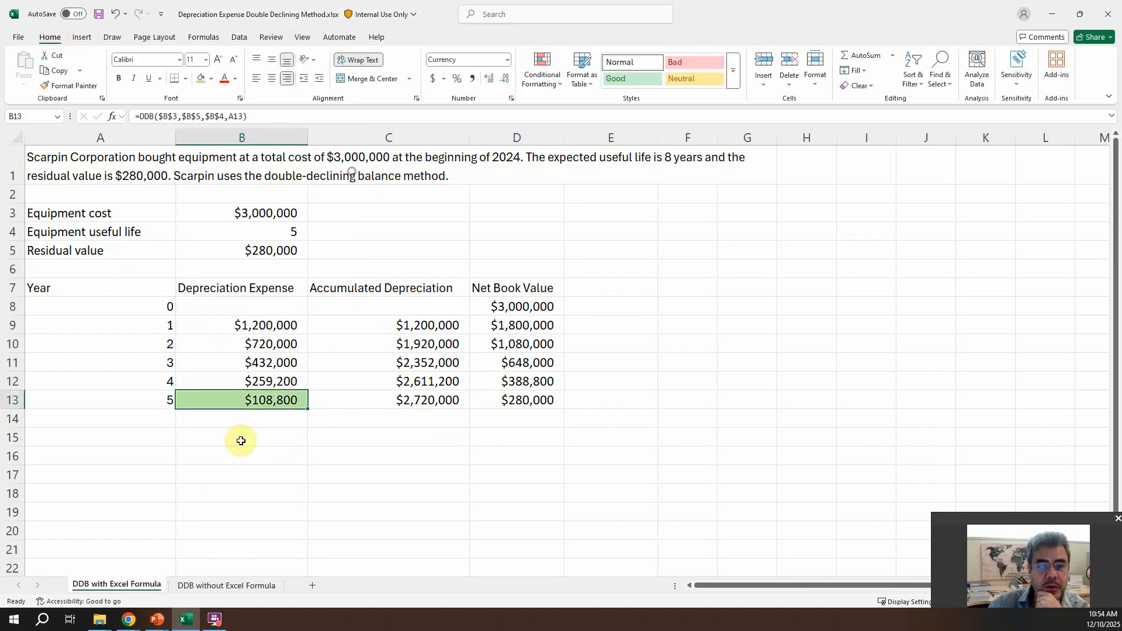
pyautogui.click(226, 587)
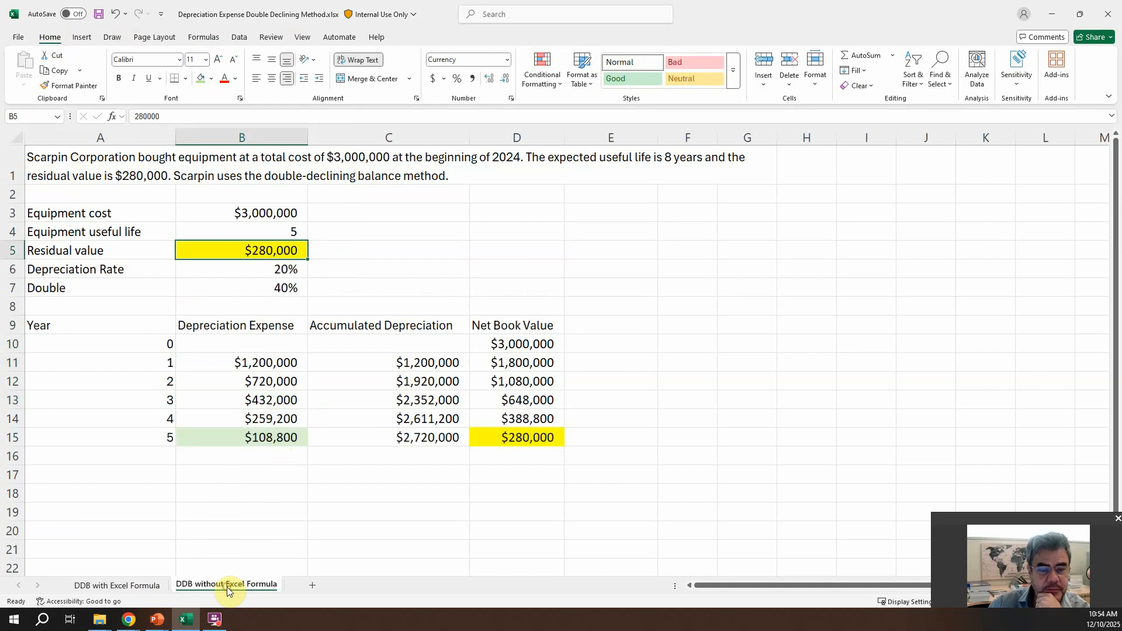
pyautogui.click(122, 585)
pyautogui.click(213, 79)
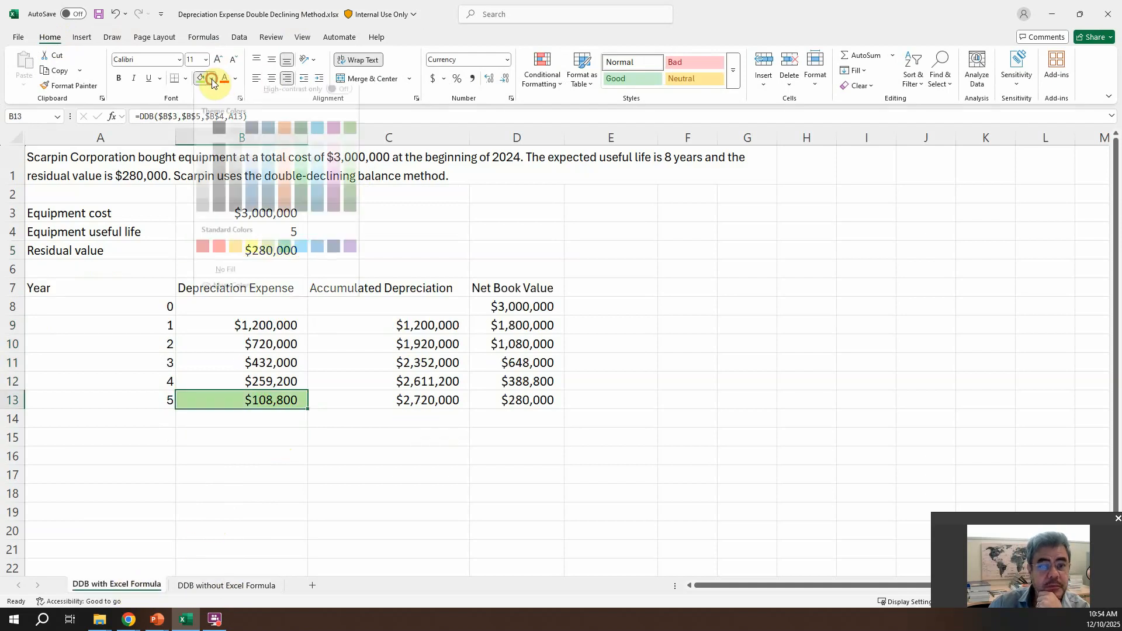
pyautogui.click(349, 157)
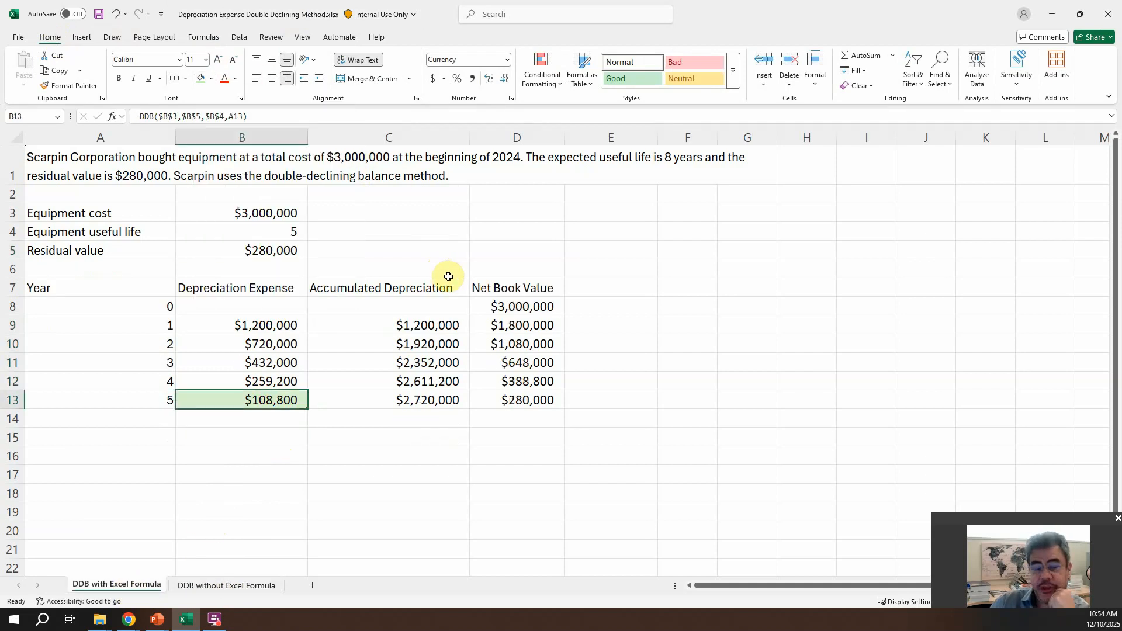
# Step: Highlight the year 5 net book value in D13 and the residual value in B5 with yellow fill
pyautogui.click(520, 403)
pyautogui.click(211, 78)
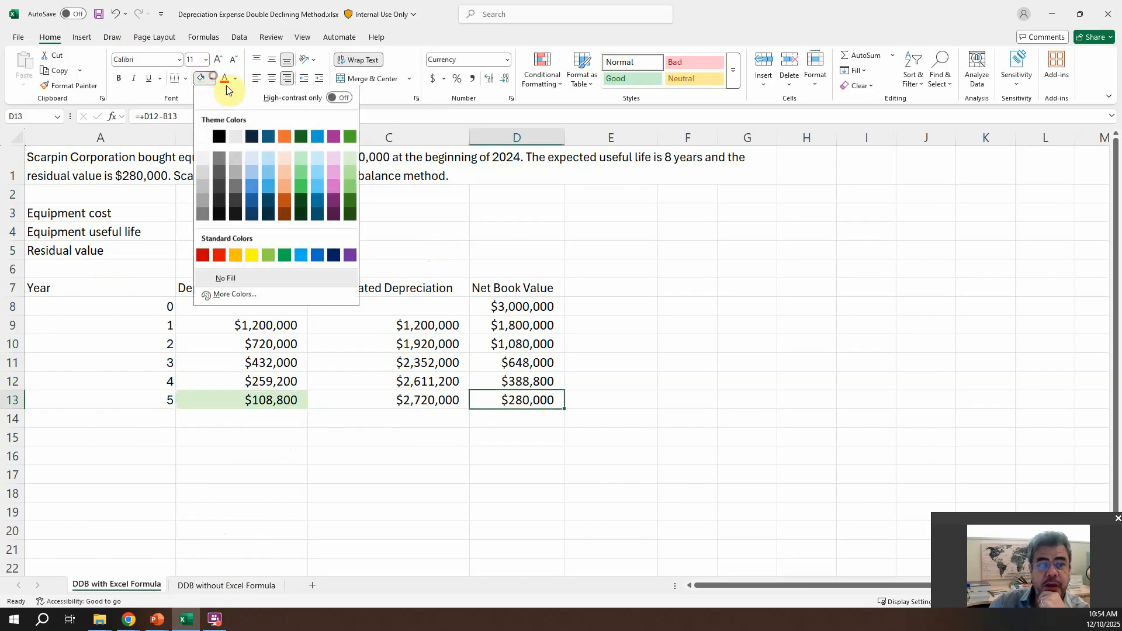
pyautogui.click(250, 257)
pyautogui.click(239, 250)
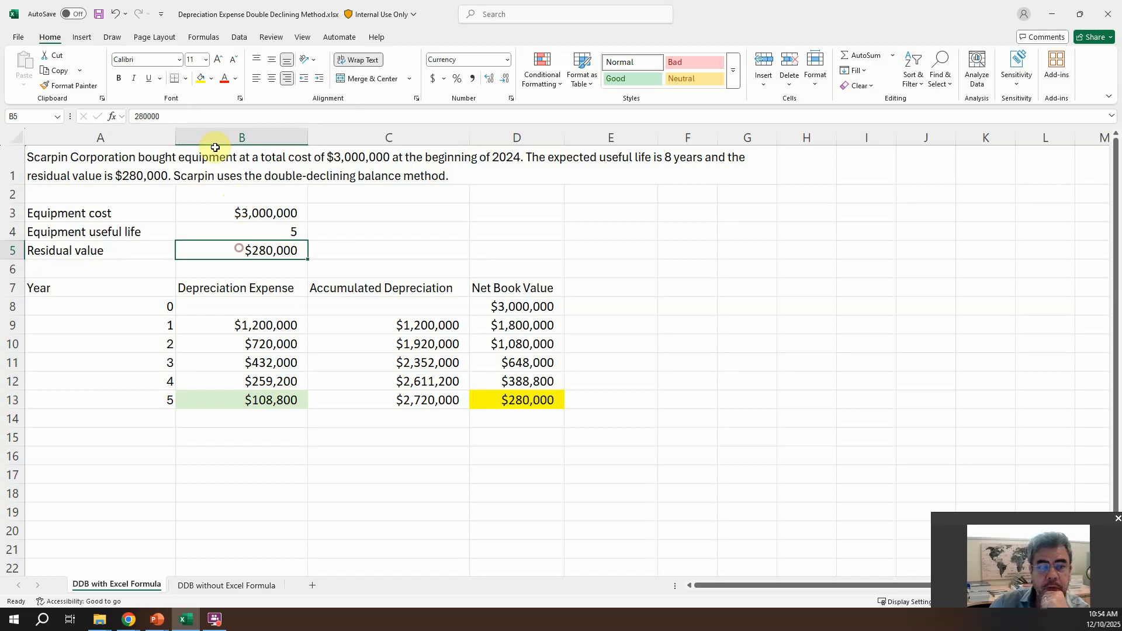
pyautogui.click(200, 78)
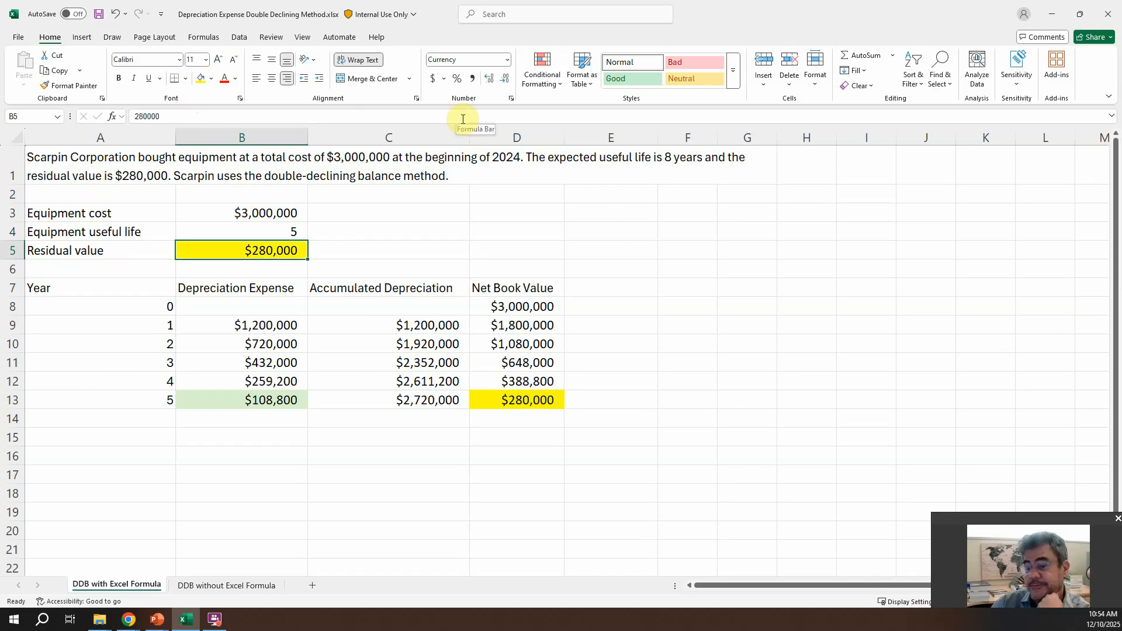
# Step: Review the DDB formulas in the Depreciation Expense column for years 1, 4 and 5
pyautogui.click(271, 328)
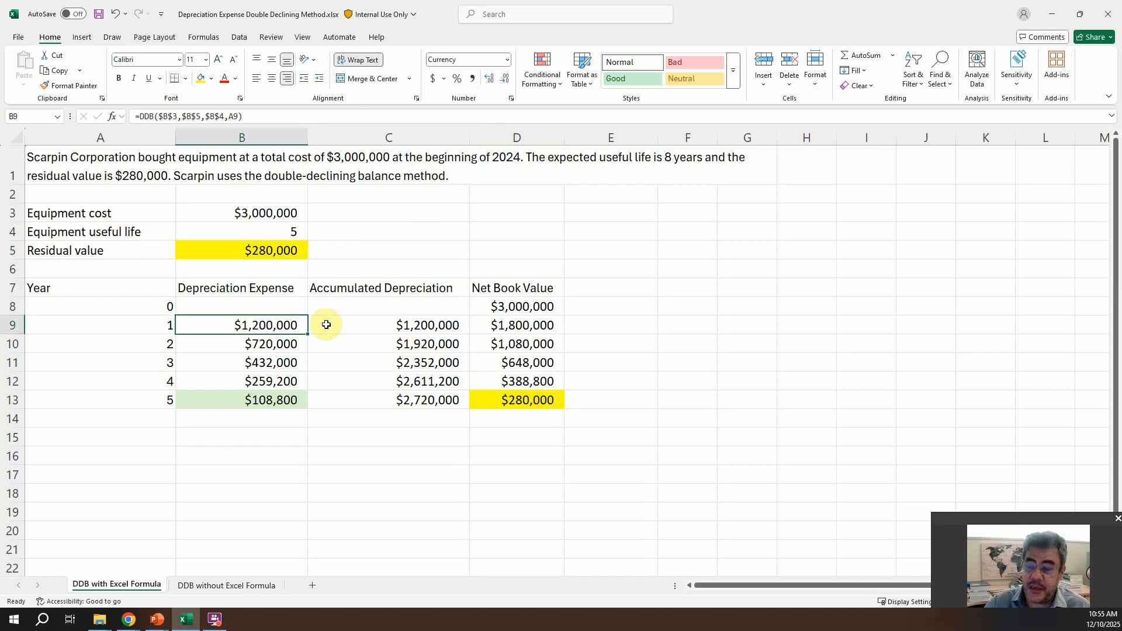
pyautogui.click(198, 35)
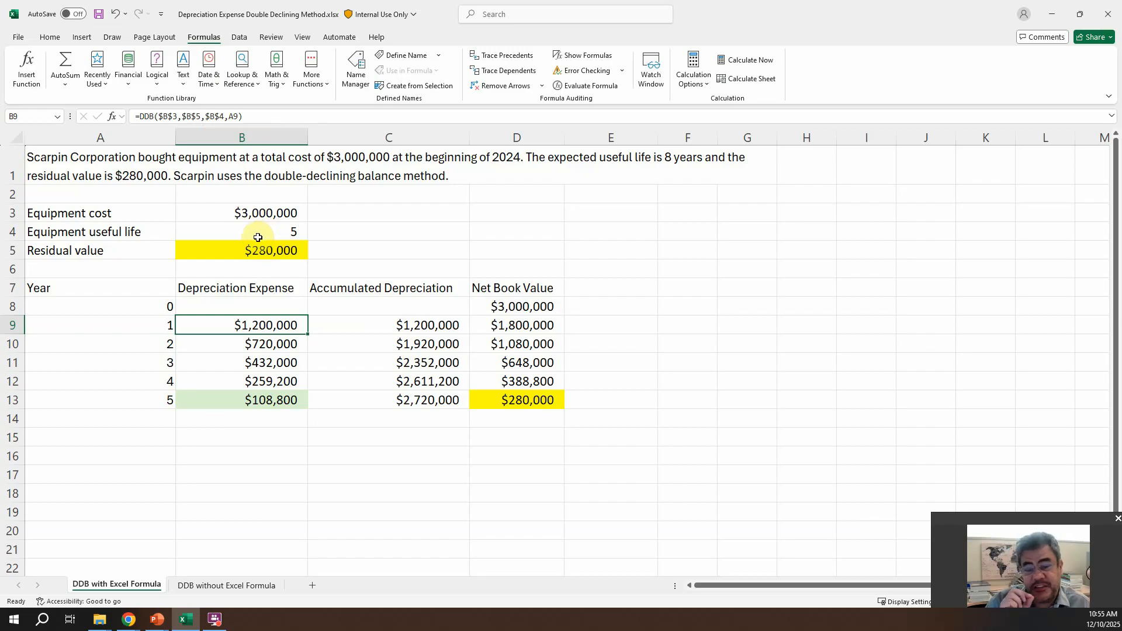
pyautogui.click(264, 383)
pyautogui.click(264, 398)
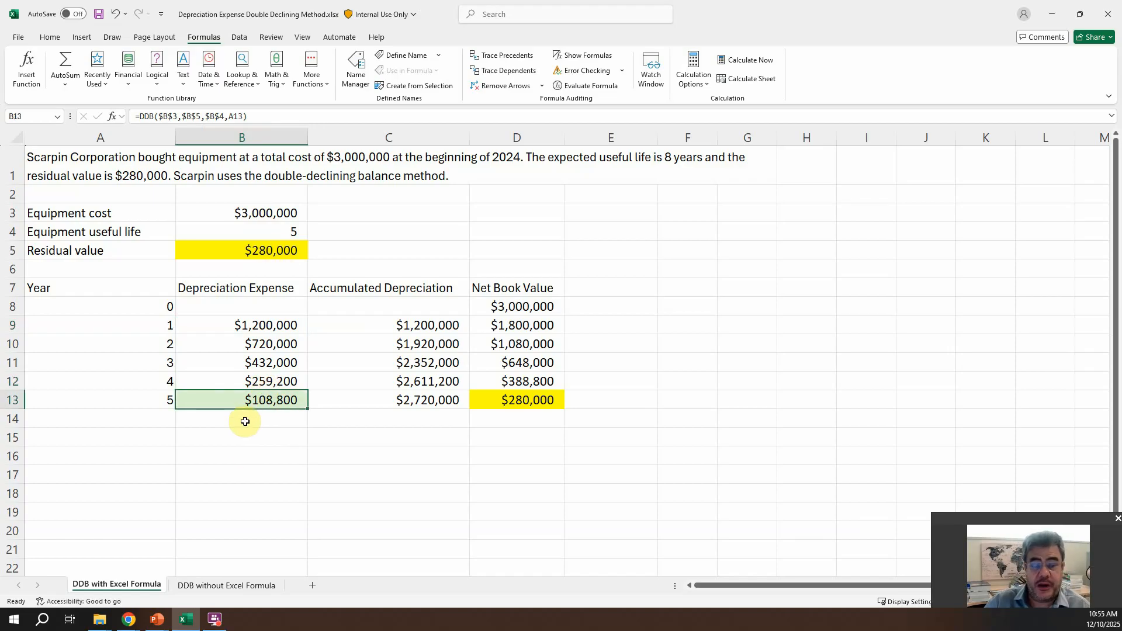
# Step: Set the residual value in B5 to 80,000
pyautogui.click(252, 256)
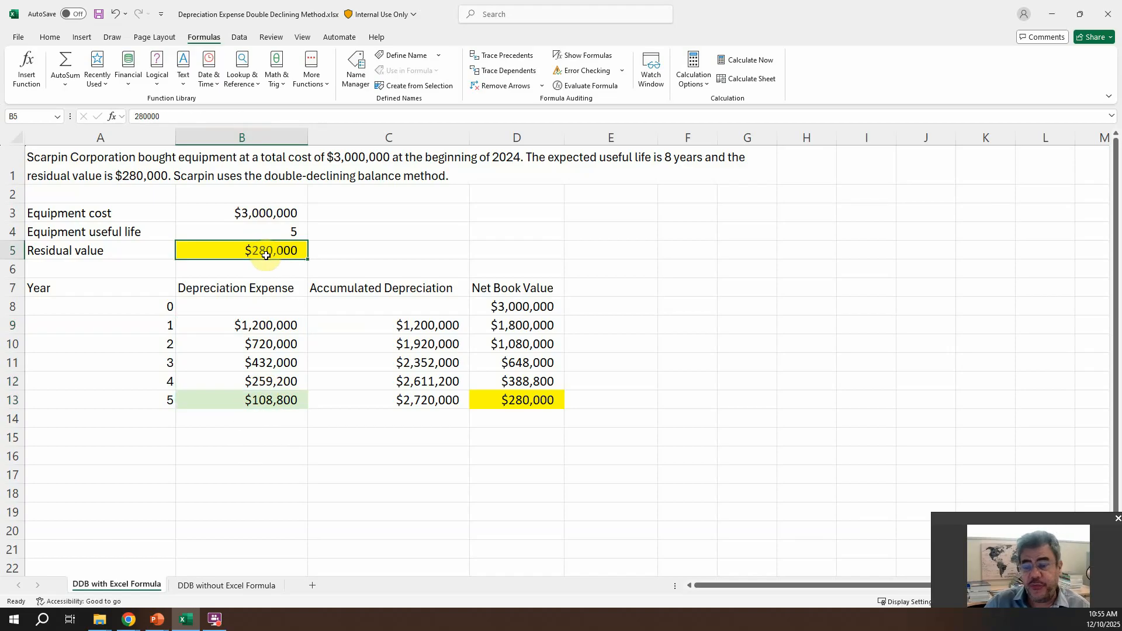
pyautogui.click(140, 116)
pyautogui.press('BackSpace')
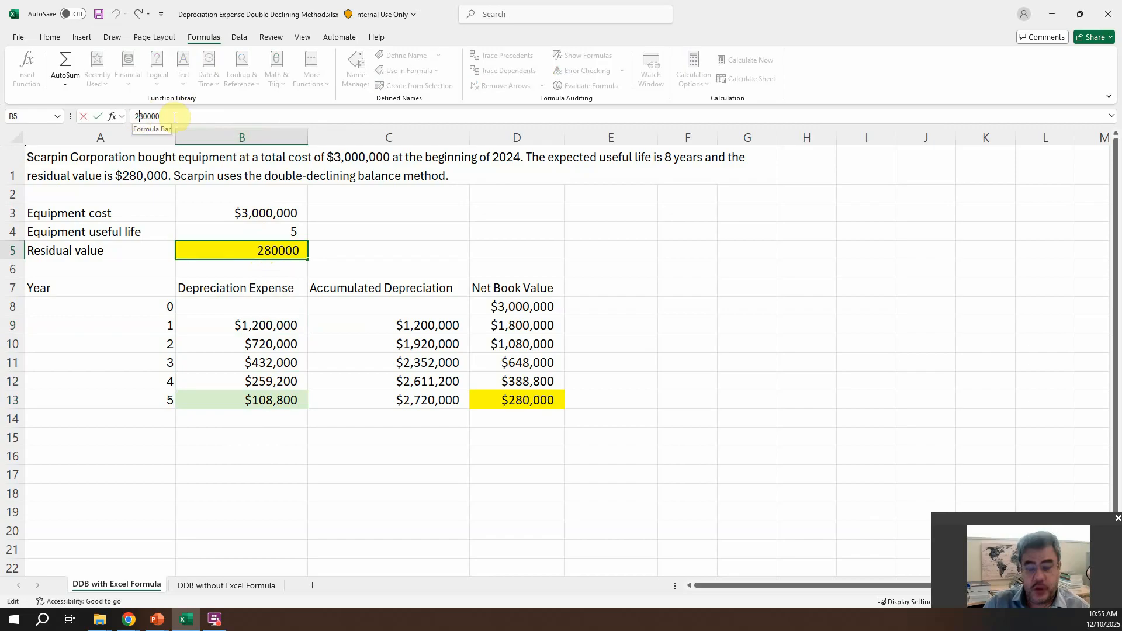
pyautogui.press('Return')
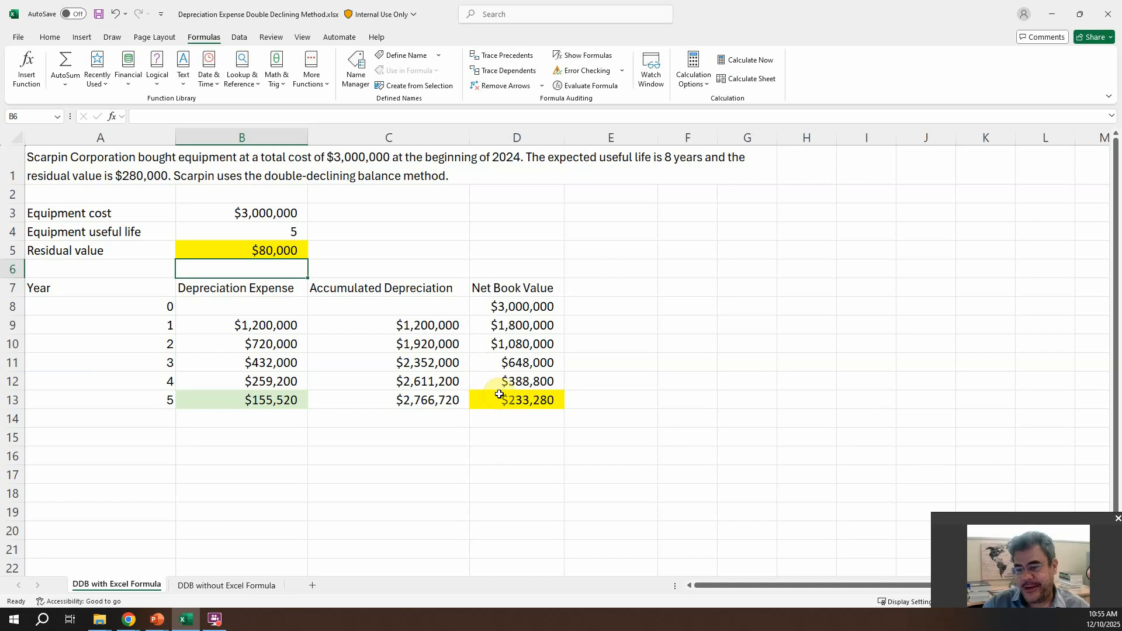
# Step: Try replacing the year 5 depreciation expense in B13 with the formula +D12-B5, and undo the replacement
pyautogui.click(274, 401)
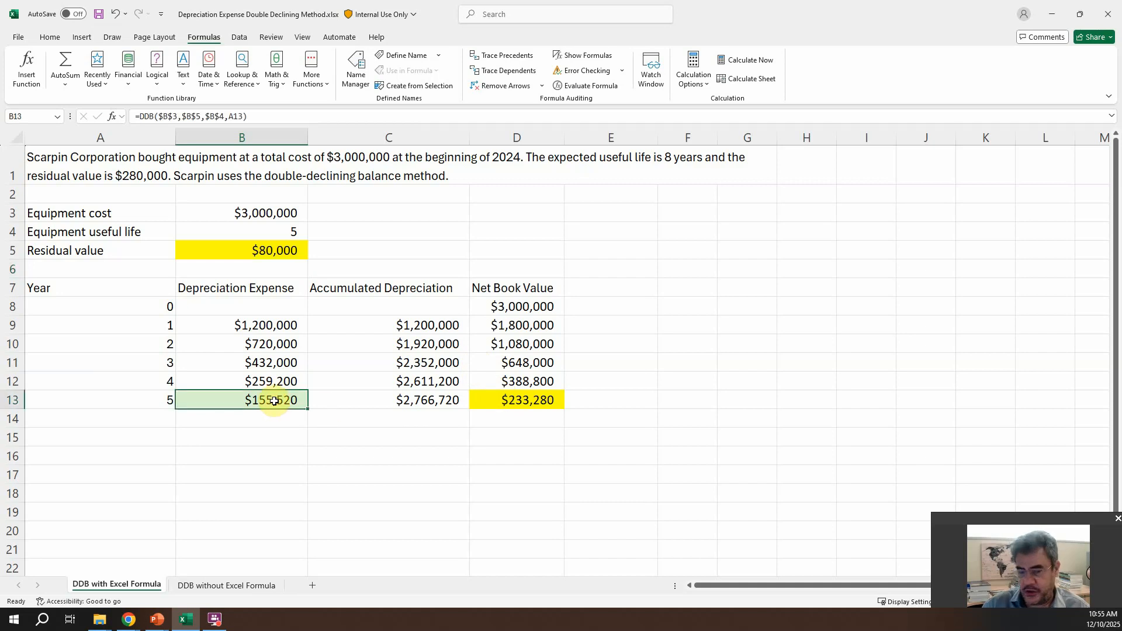
pyautogui.write('+')
pyautogui.click(515, 382)
pyautogui.write('-')
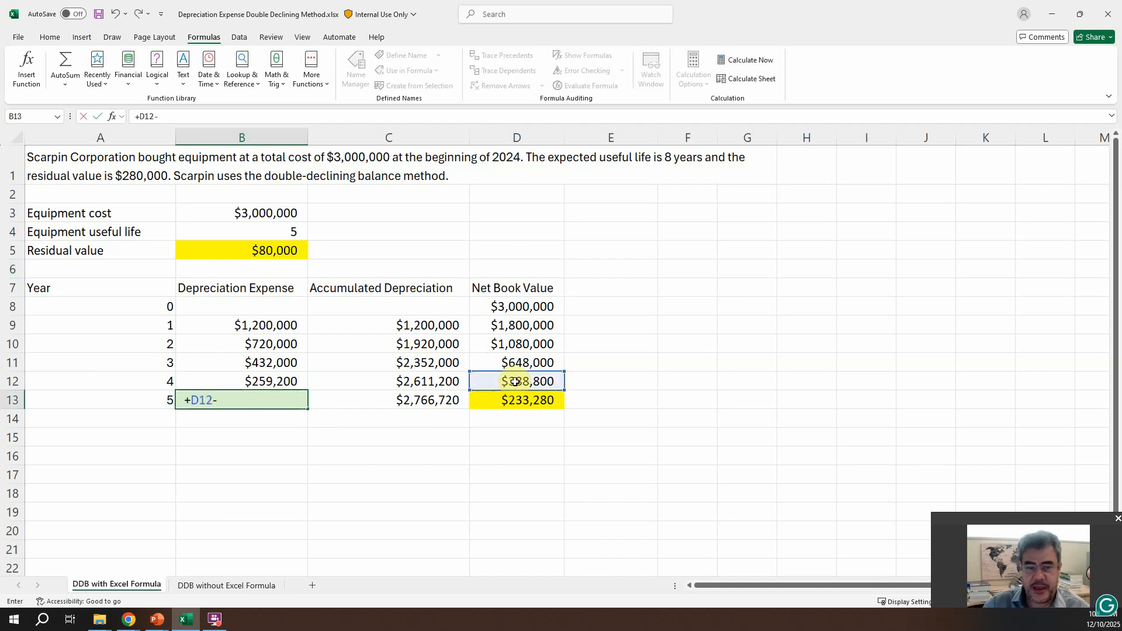
pyautogui.click(276, 254)
pyautogui.press('Return')
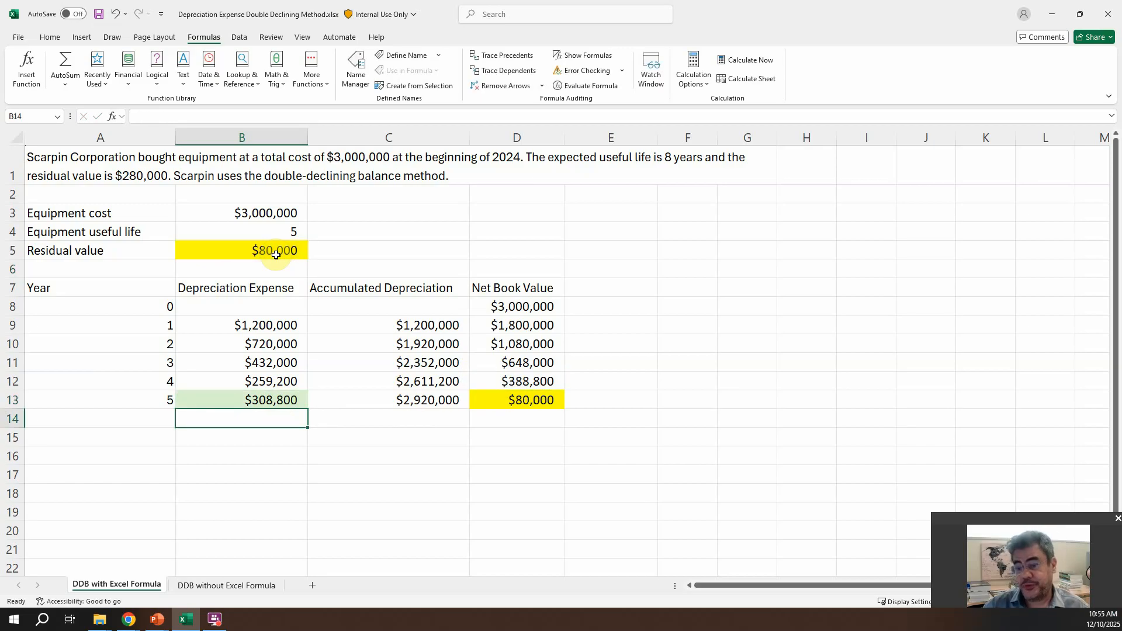
pyautogui.hotkey('ctrl', 'z')
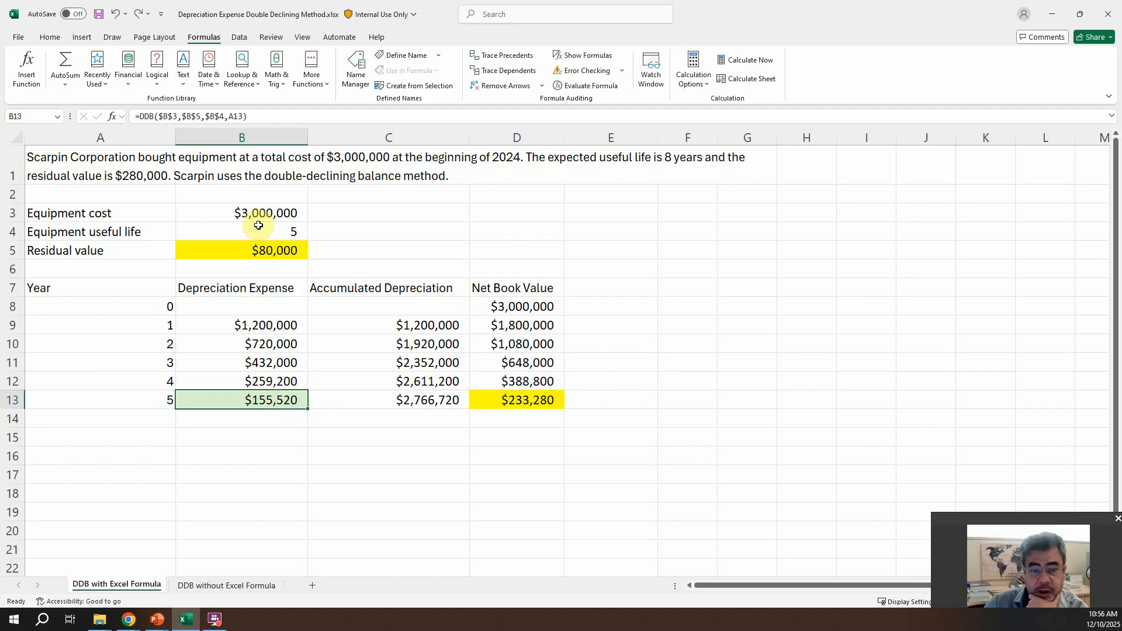
# Step: Set the residual value in B5 back to 280,000 and check the year 5 DDB formula in B13
pyautogui.click(268, 248)
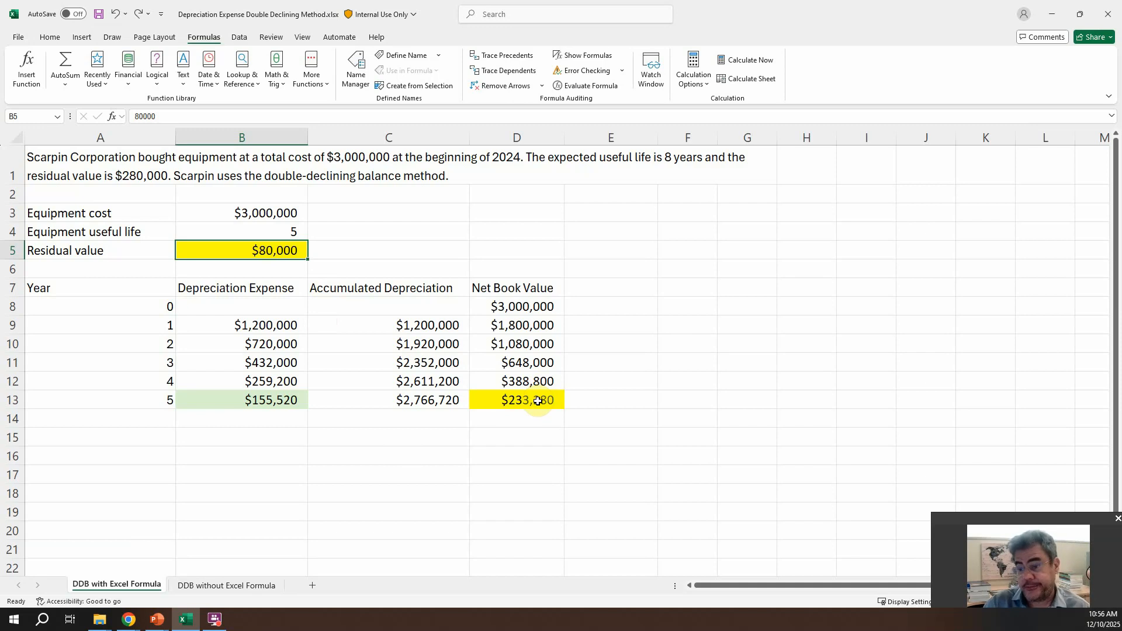
pyautogui.write('280000')
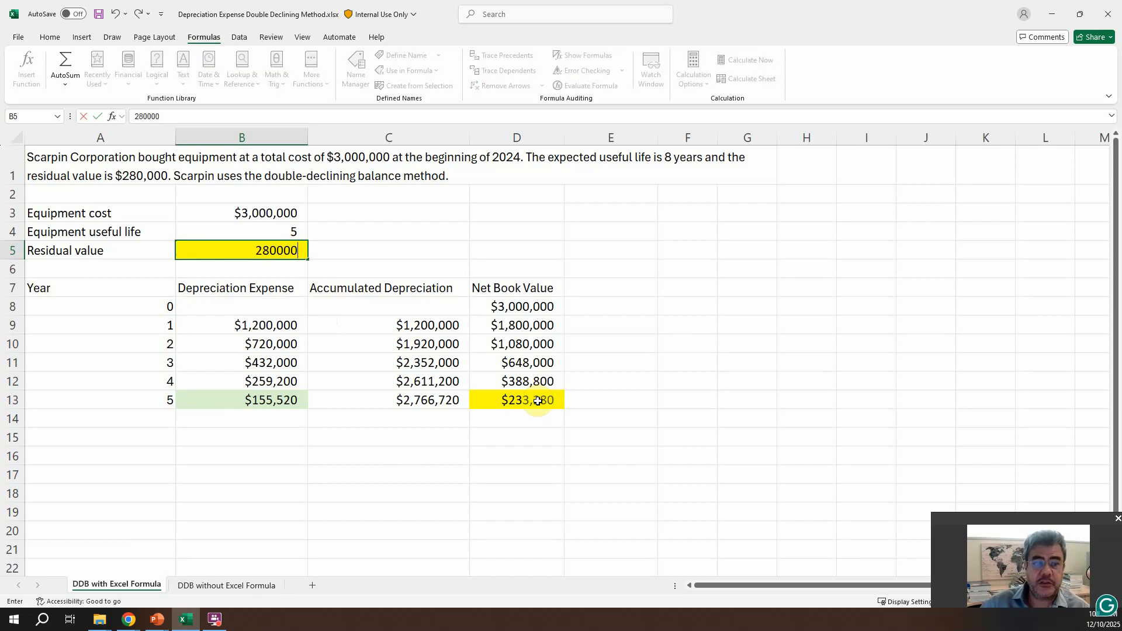
pyautogui.press('Return')
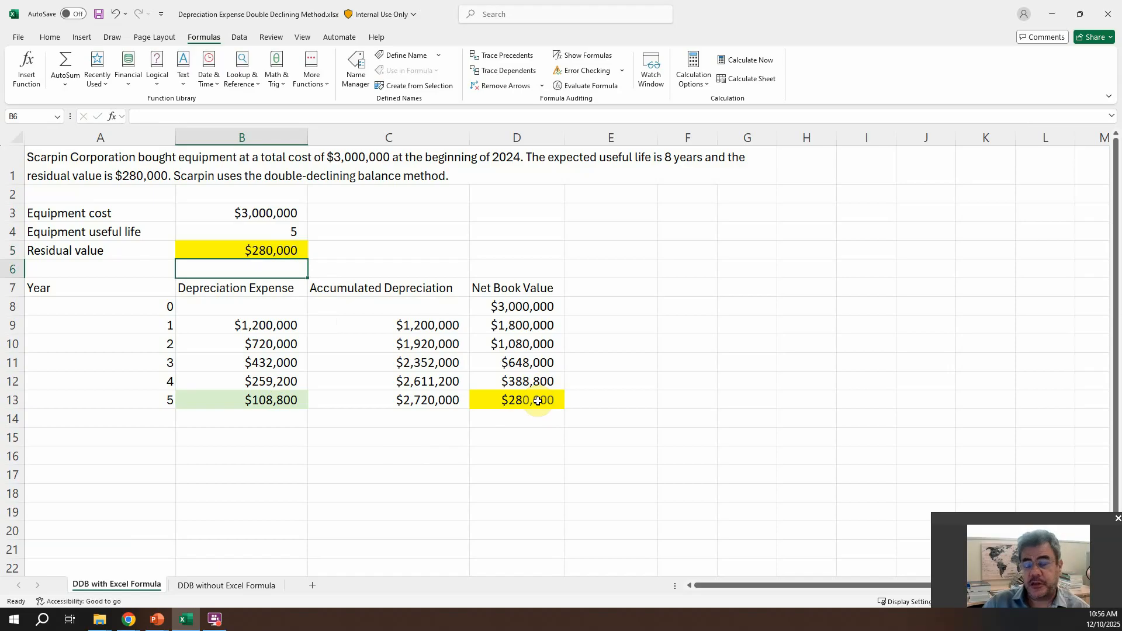
pyautogui.click(264, 401)
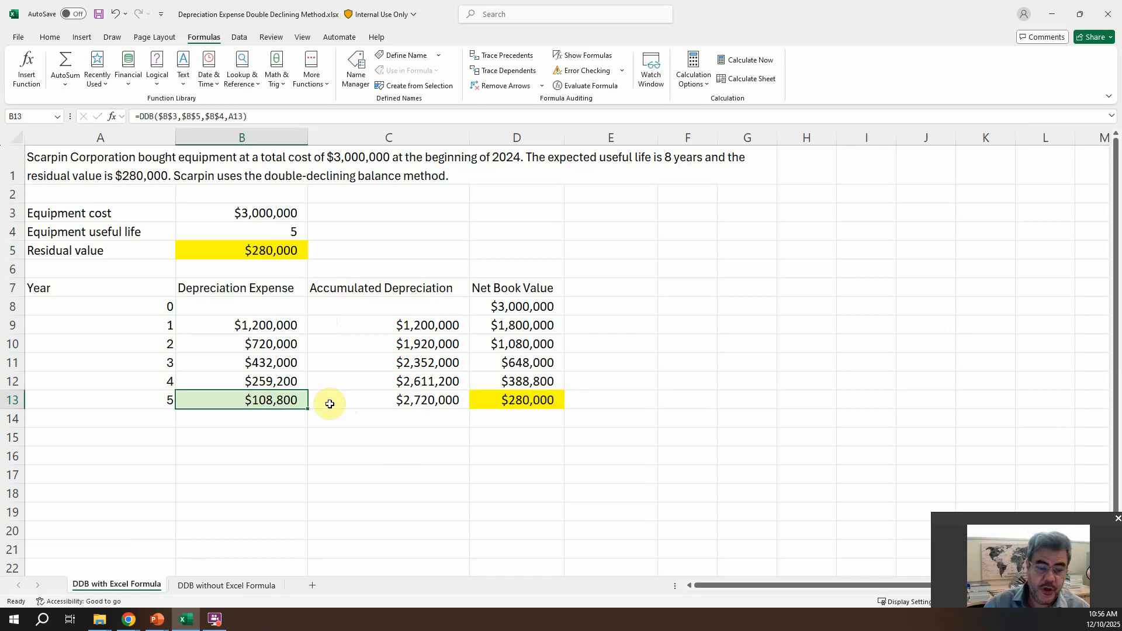
# Step: Switch to the PowerPoint slide show and advance to the closing Thank you slide
pyautogui.press('F10')
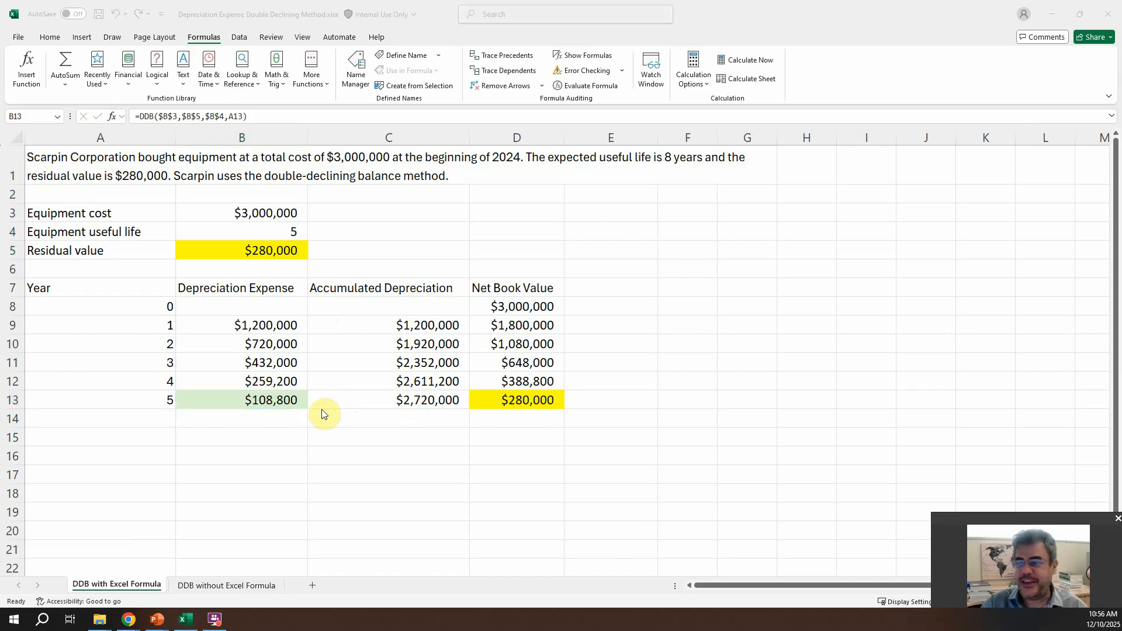
pyautogui.hotkey('alt', 'Tab')
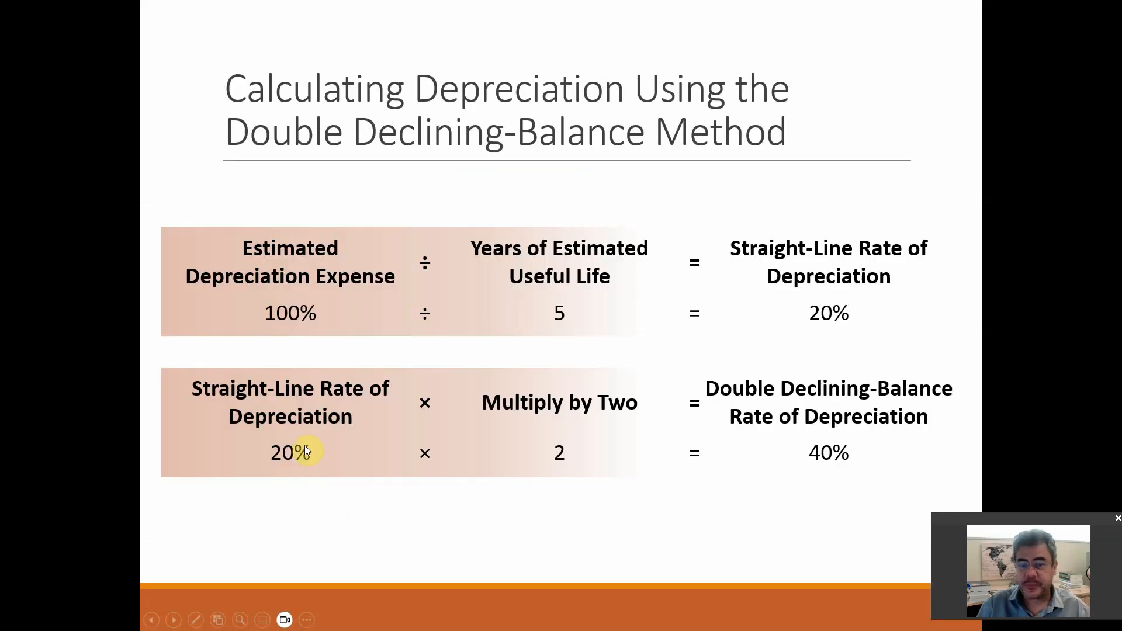
pyautogui.click(522, 518)
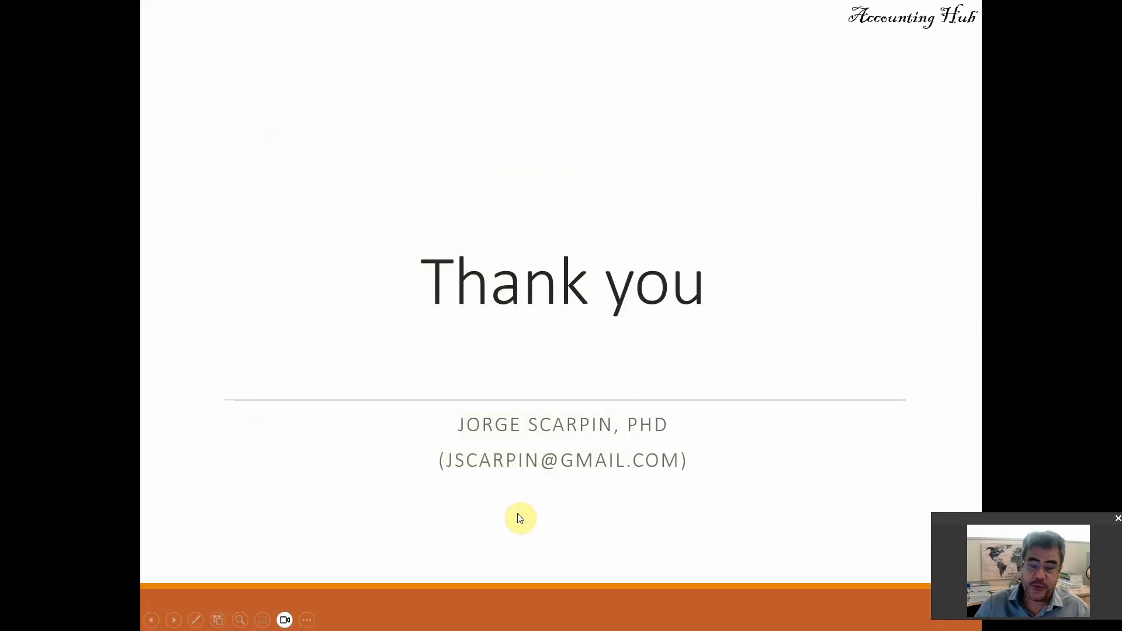